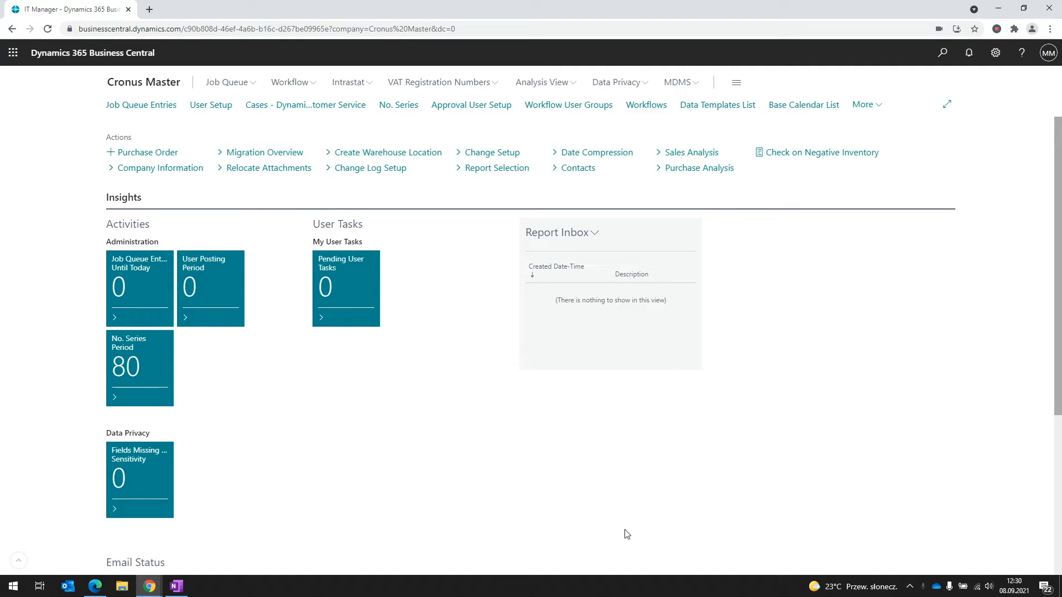
Open the ITEMS_NEW data set from the MDMS data sets and try to reopen it
click(689, 87)
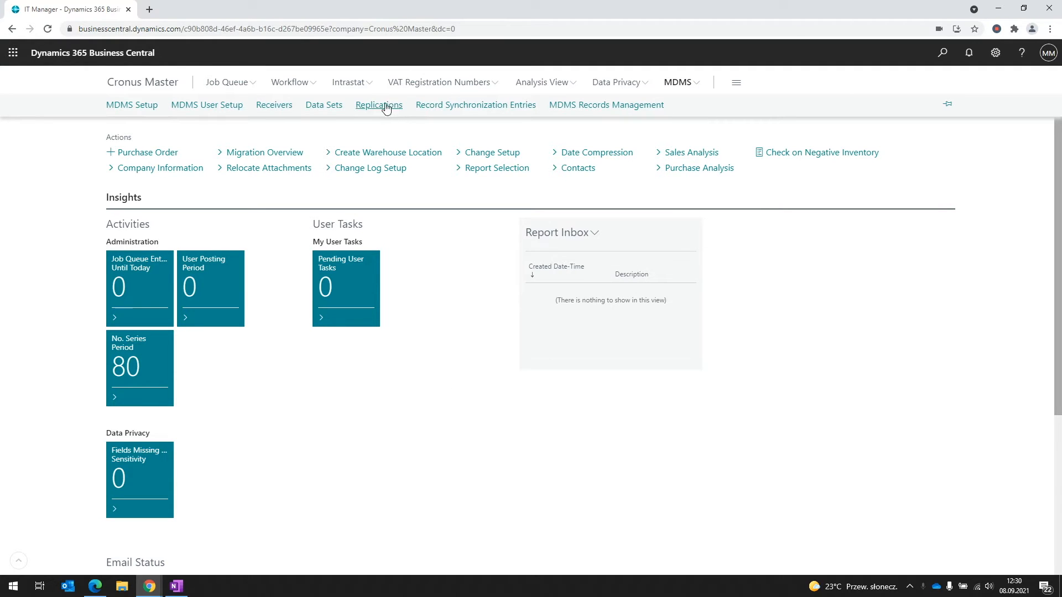
click(334, 107)
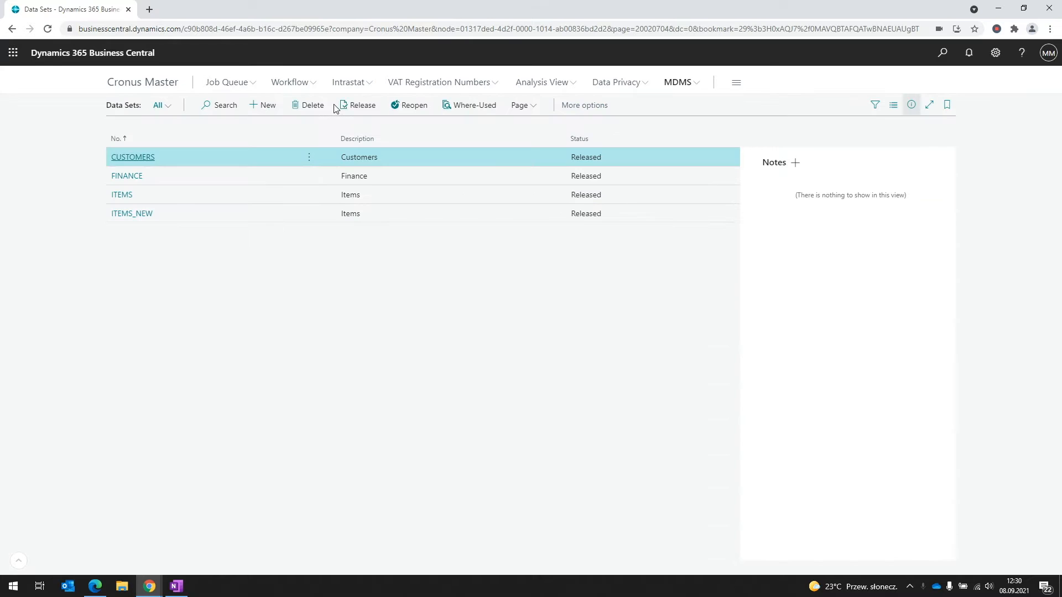
click(132, 216)
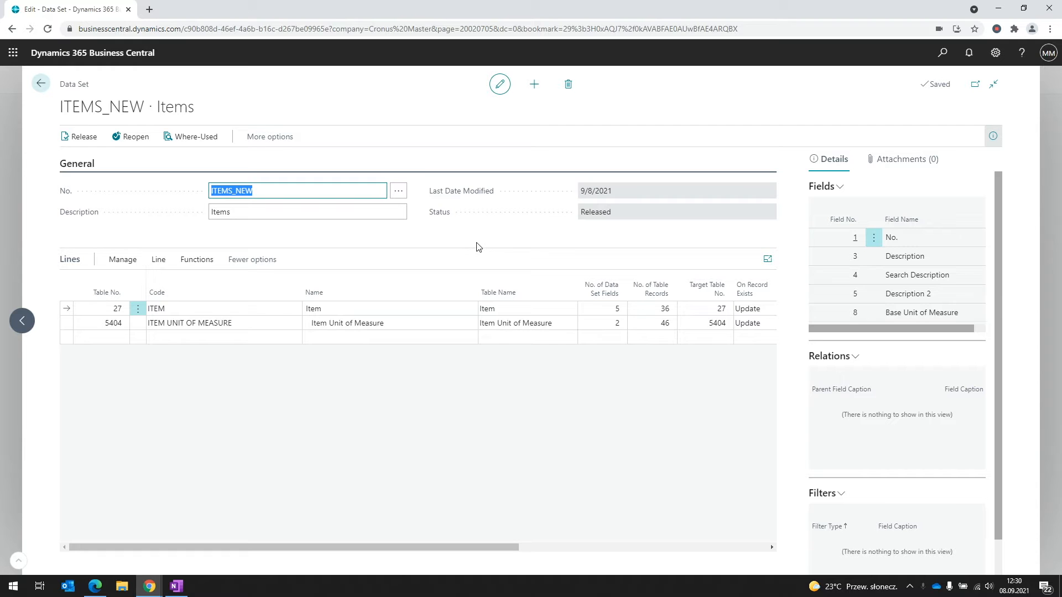
click(135, 138)
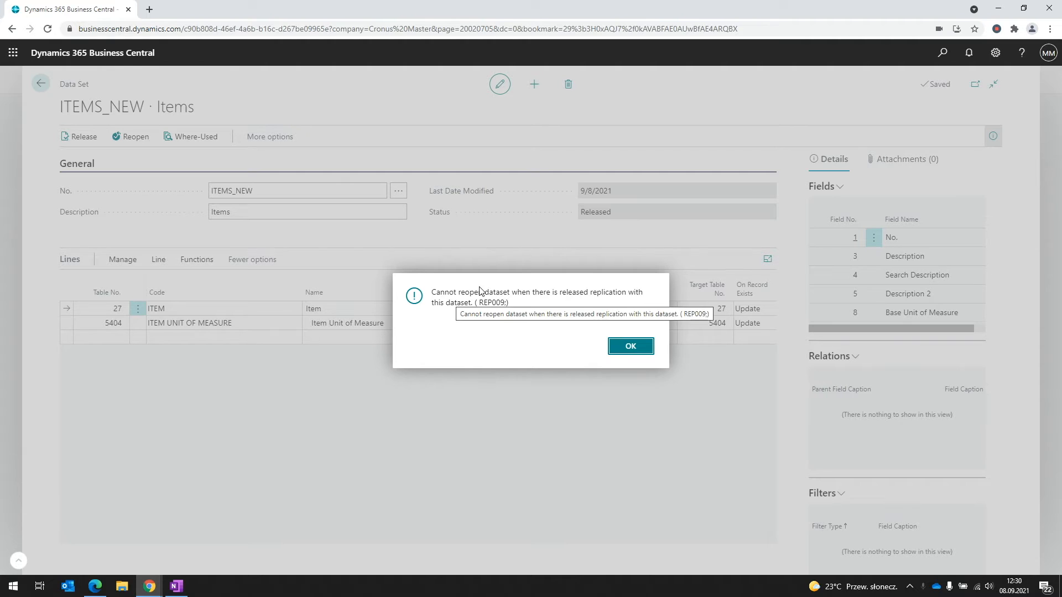
click(627, 352)
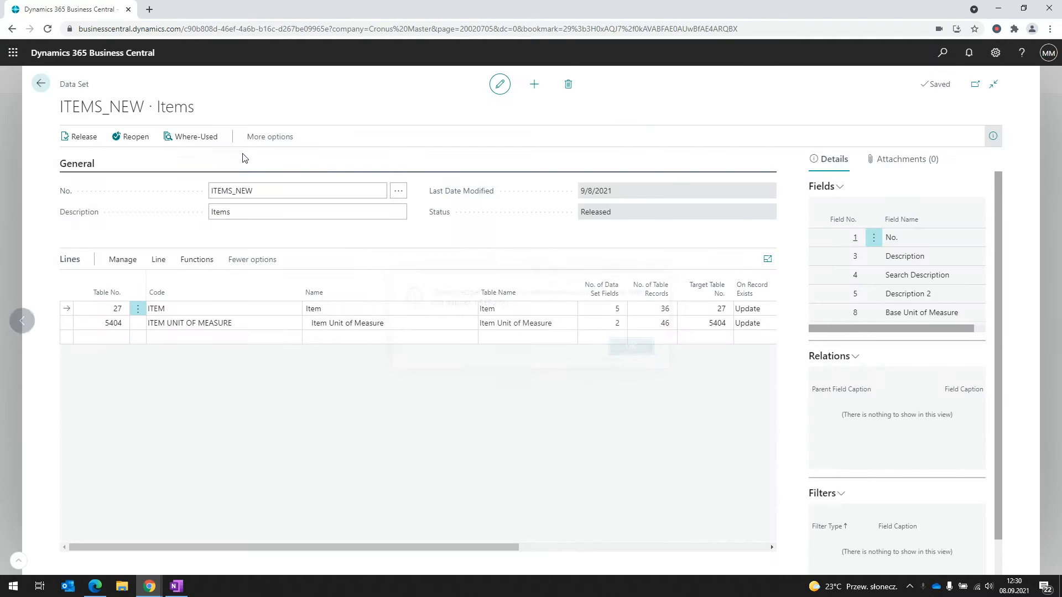
Reopen all replication lines where the ITEMS_NEW data set is used, and reopen the data set itself
click(212, 140)
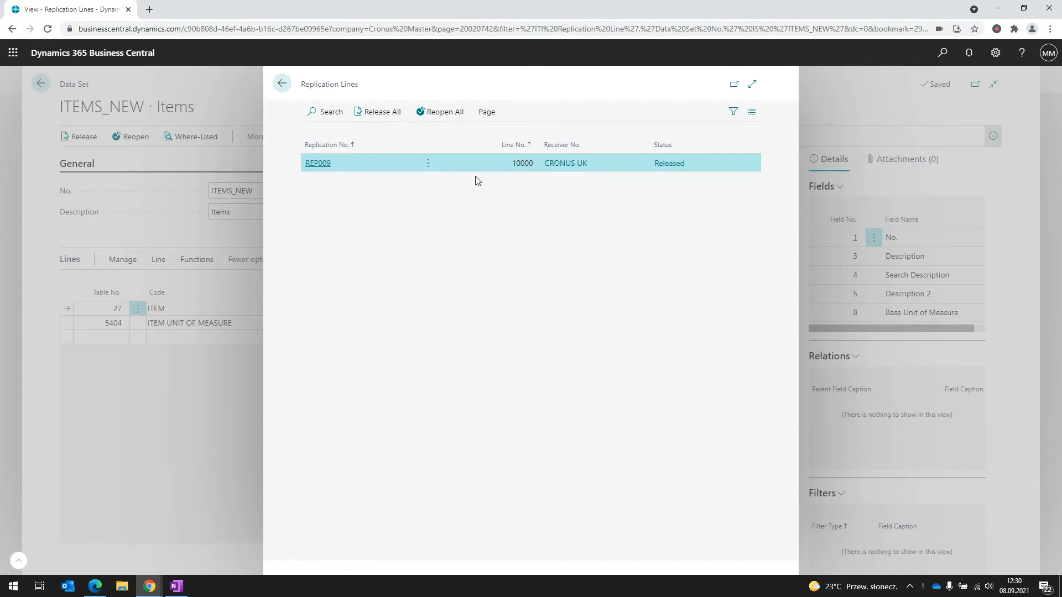
click(435, 112)
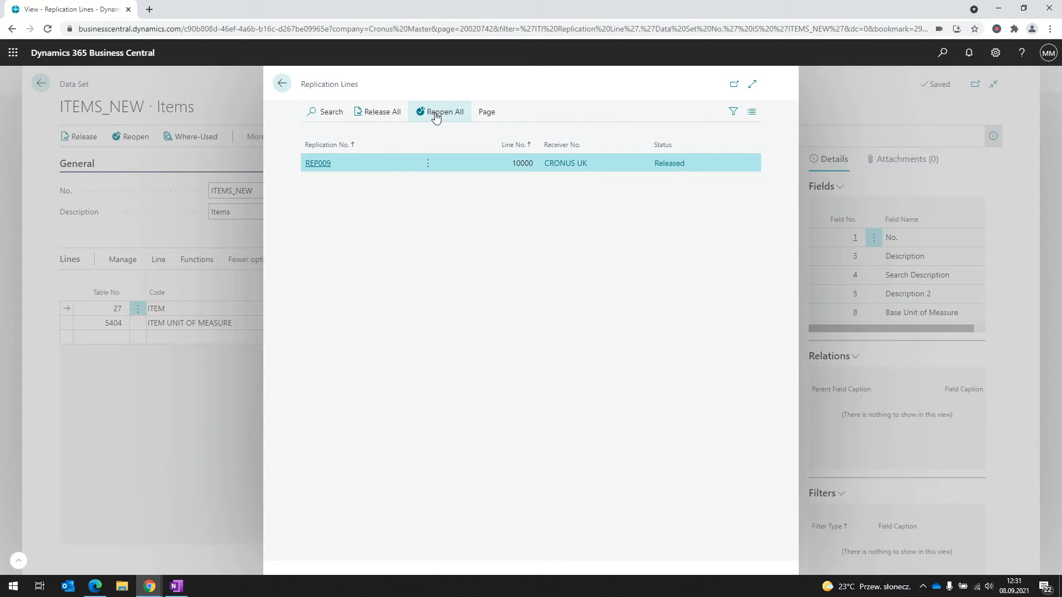
click(282, 84)
click(140, 139)
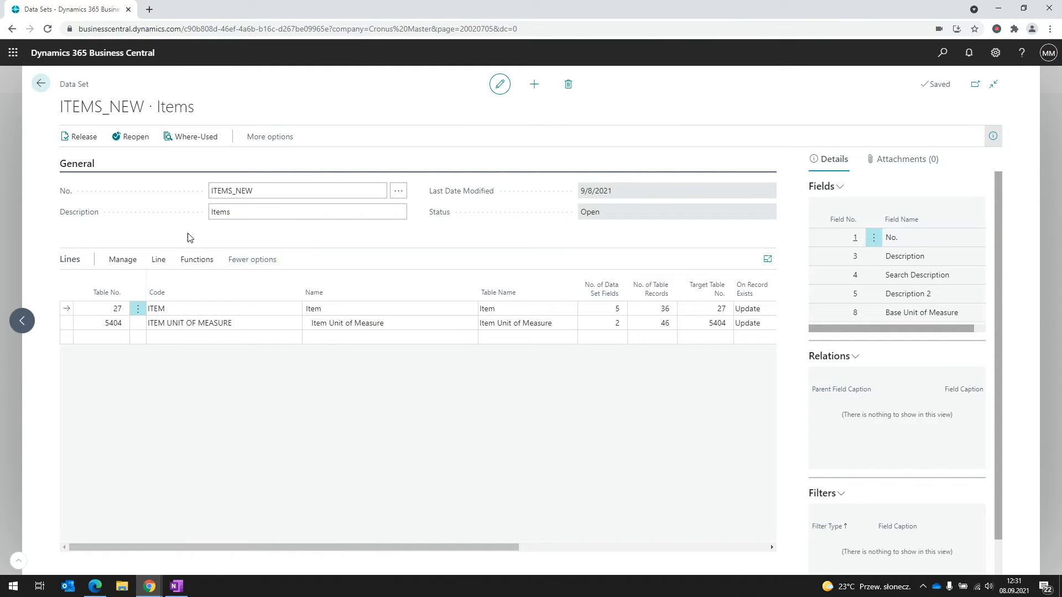
Add a filter to the data set's ITEM line on field 8, Base Unit of Measure
click(170, 308)
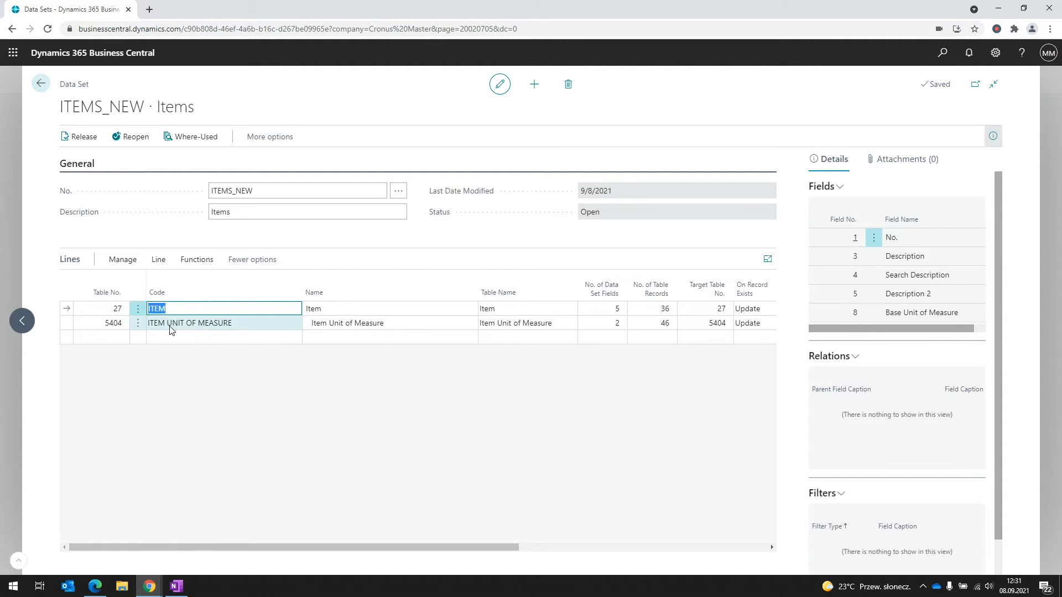
click(161, 263)
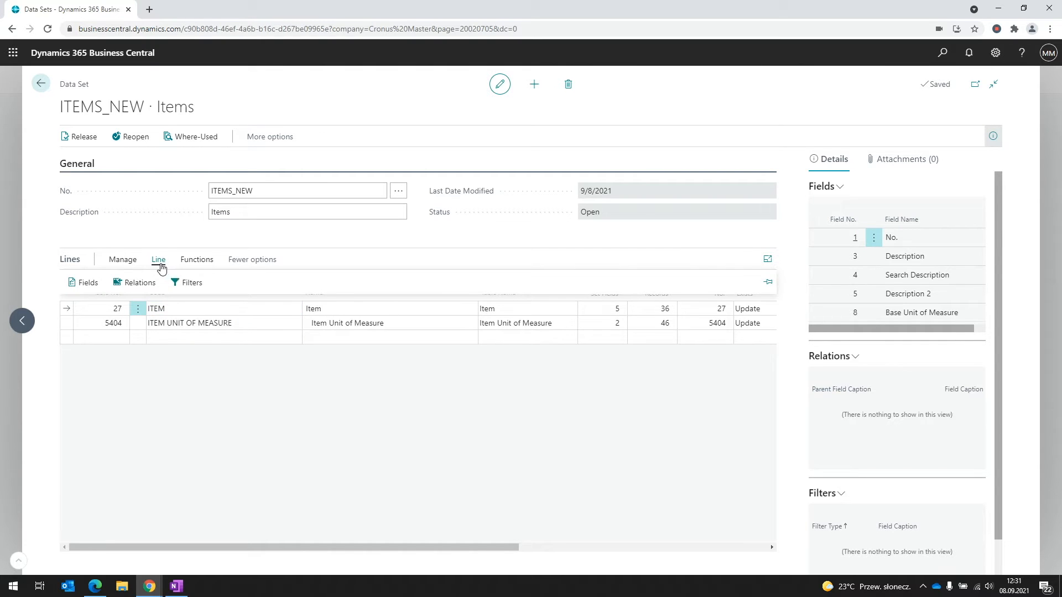
click(191, 283)
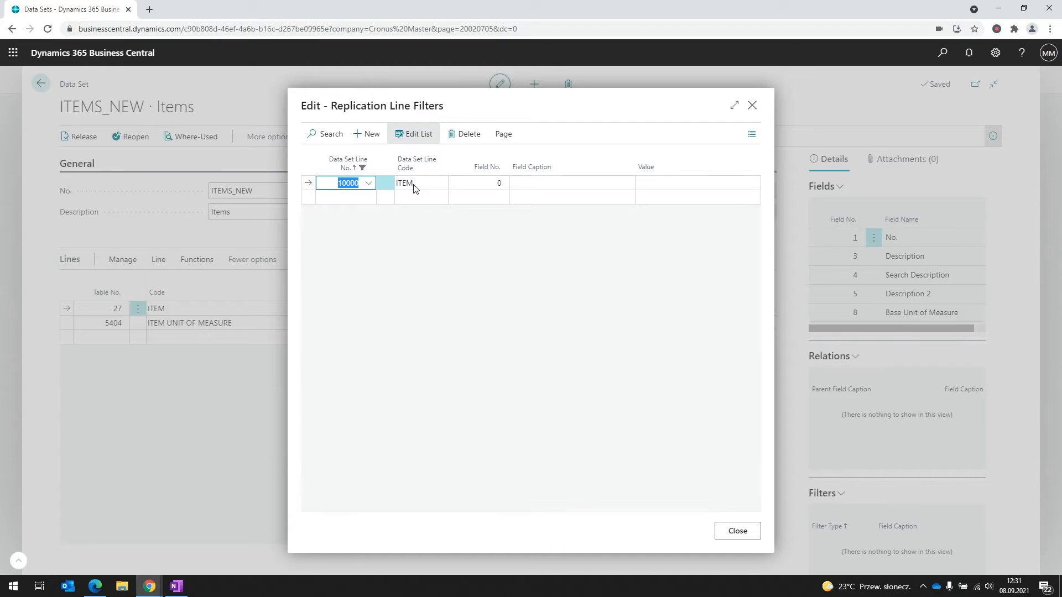
click(483, 182)
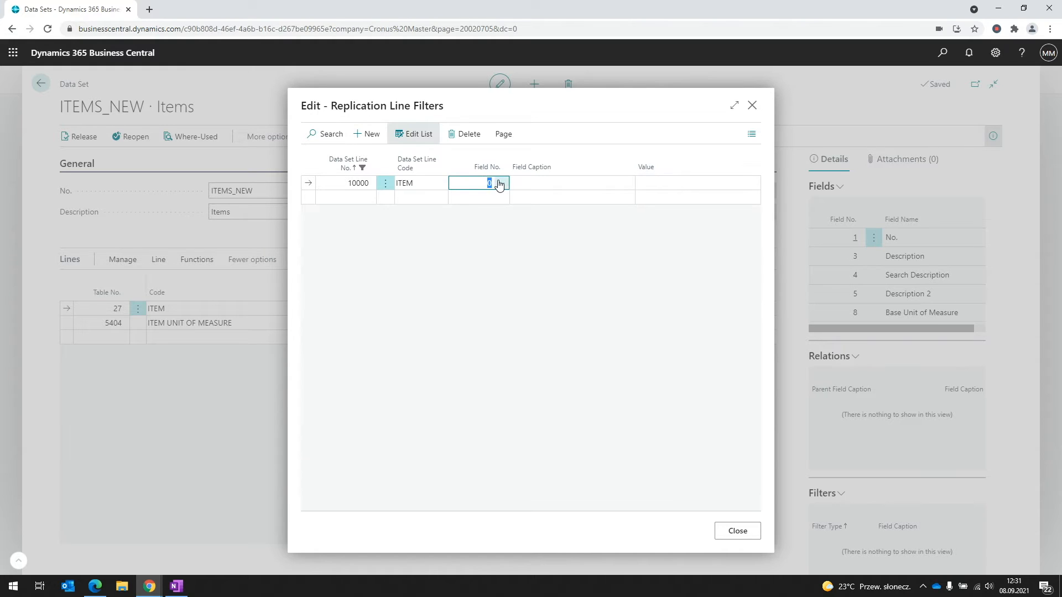
click(500, 186)
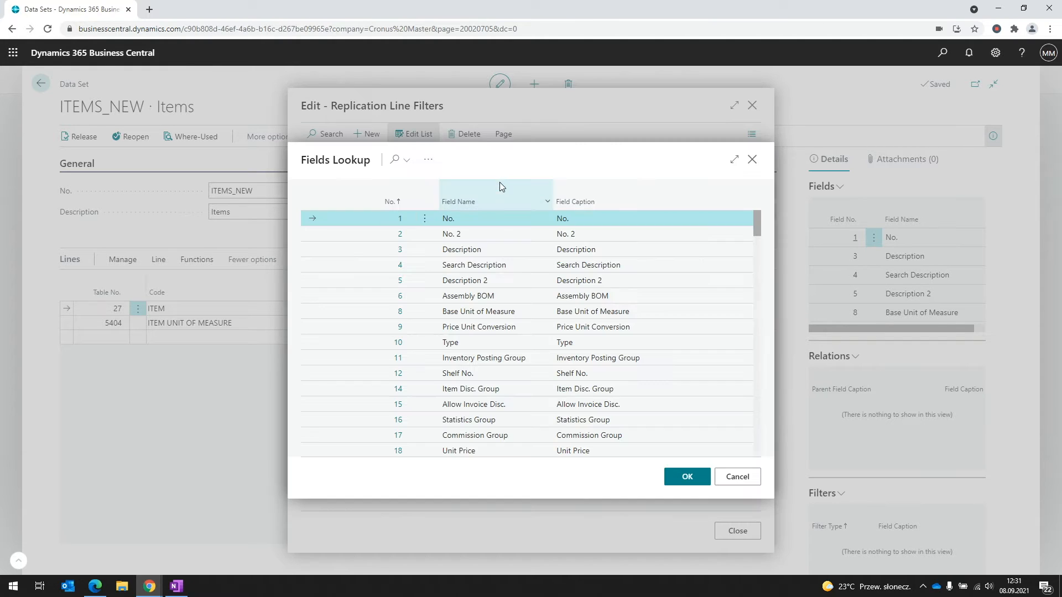
click(498, 312)
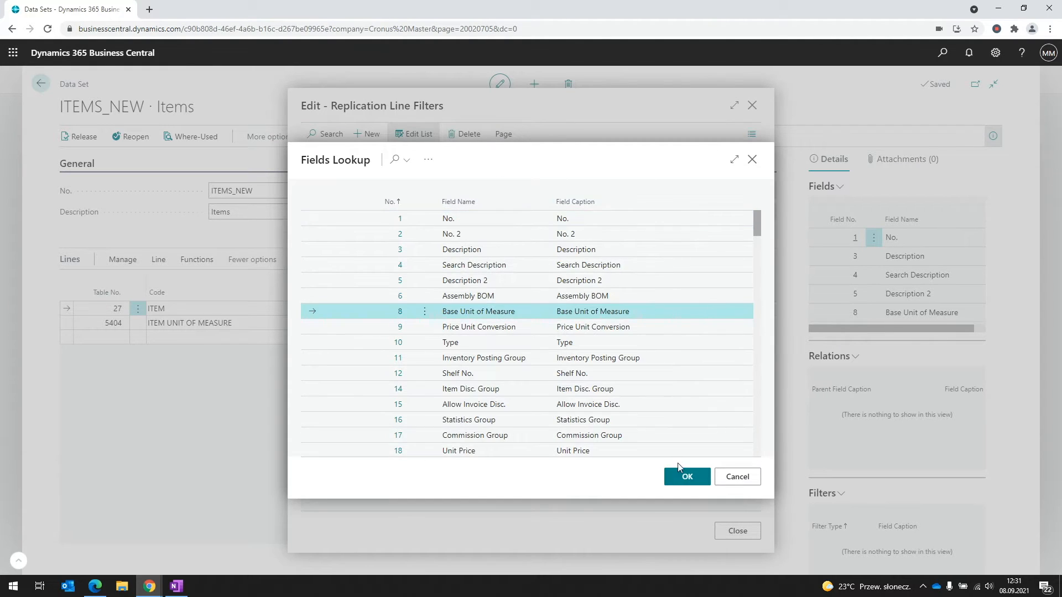
click(686, 475)
click(578, 185)
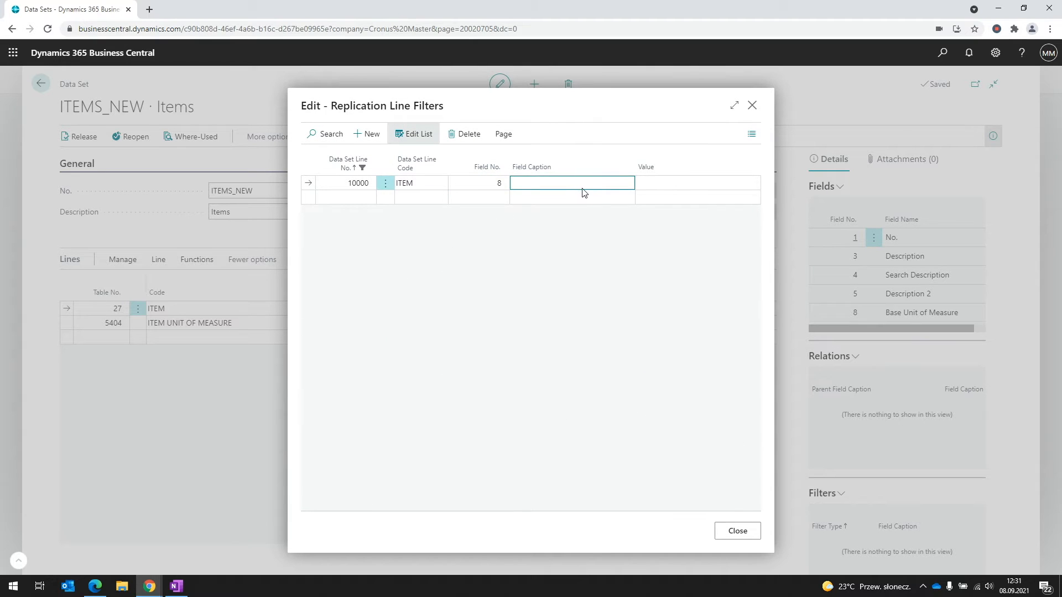
click(589, 197)
click(650, 186)
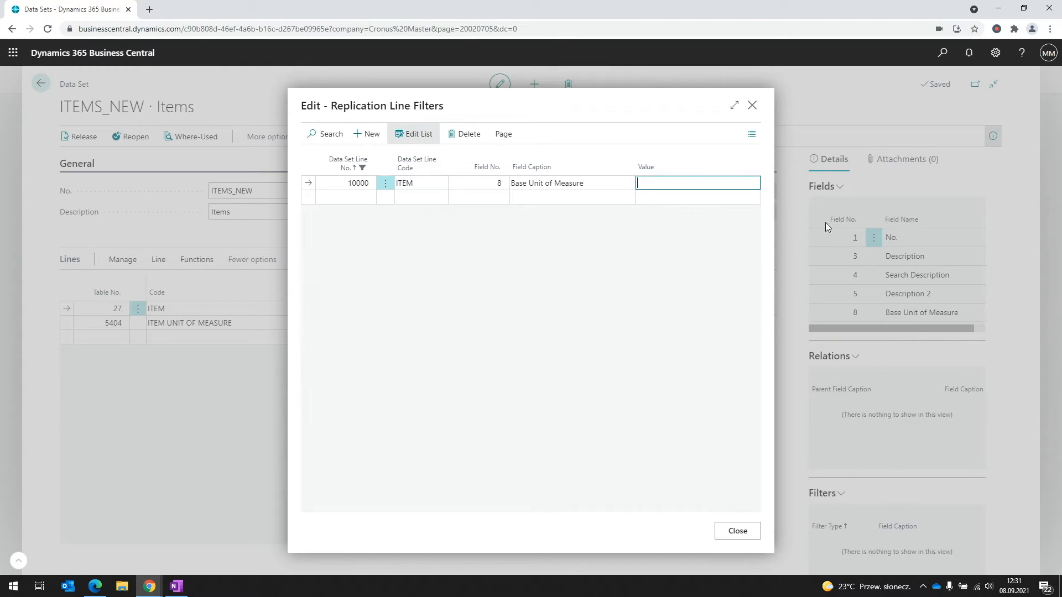
click(485, 181)
click(504, 182)
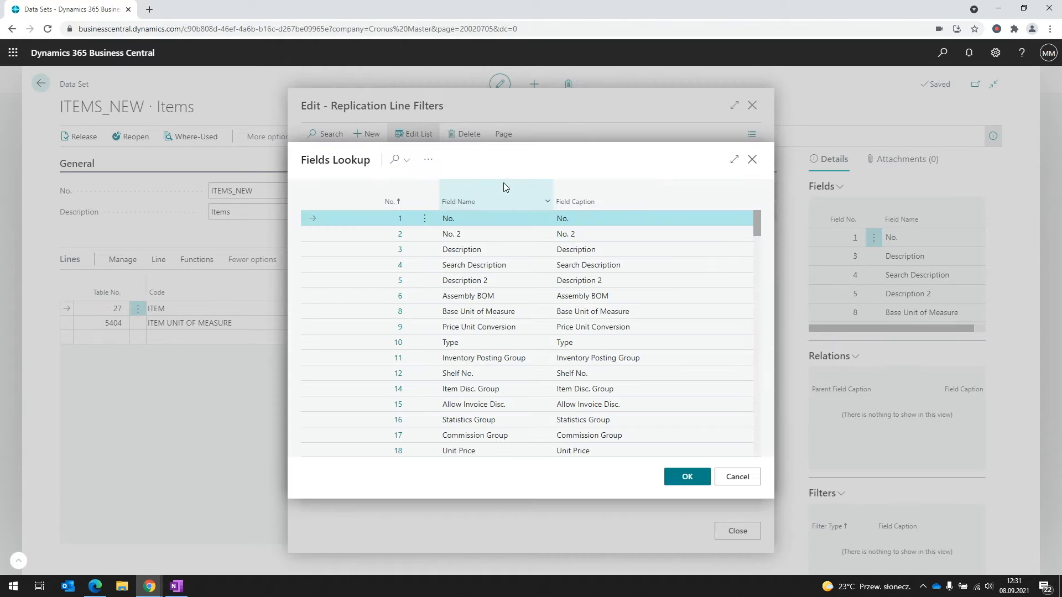
click(510, 344)
click(736, 477)
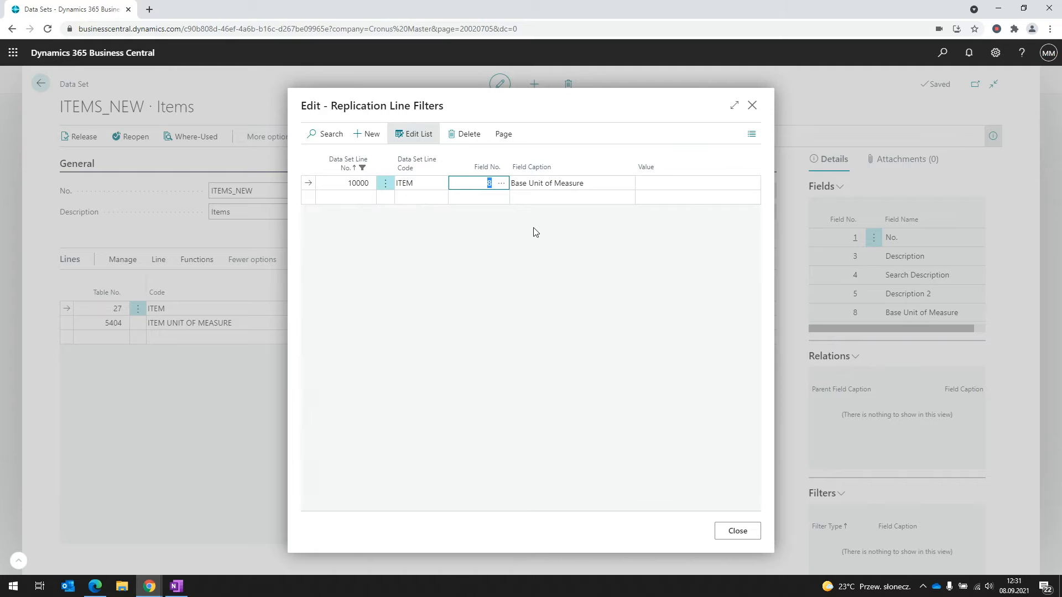
Set the Base Unit of Measure filter value to <>'PCS' and close the line filters
click(672, 182)
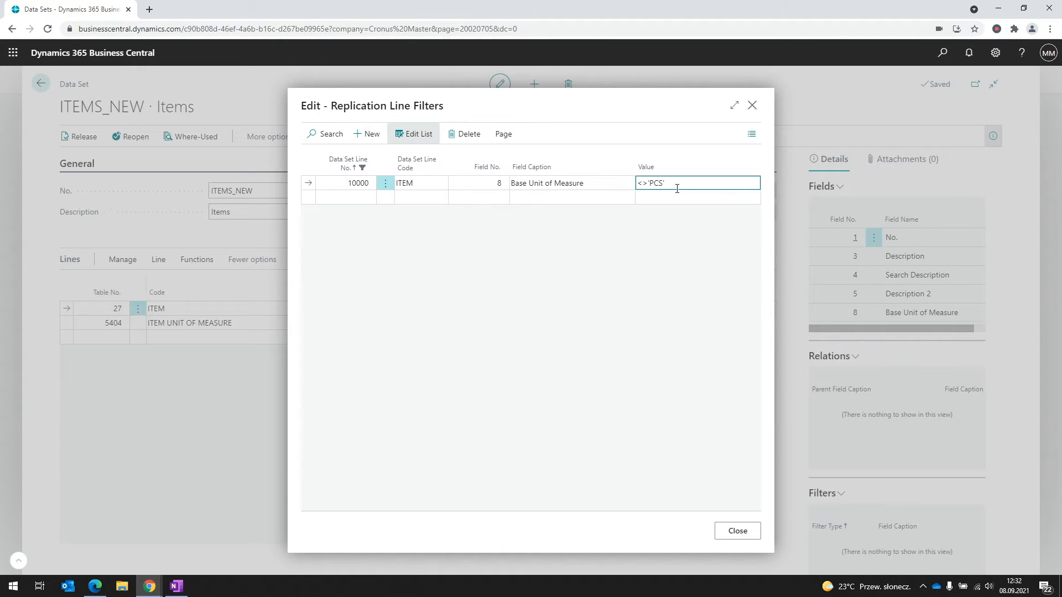
click(642, 196)
click(481, 196)
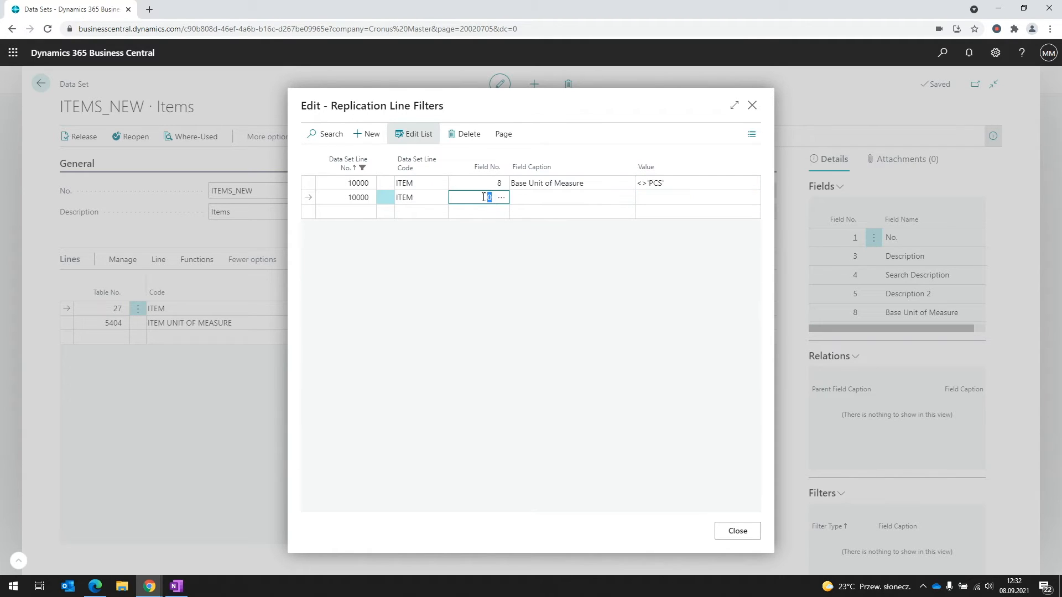
click(485, 185)
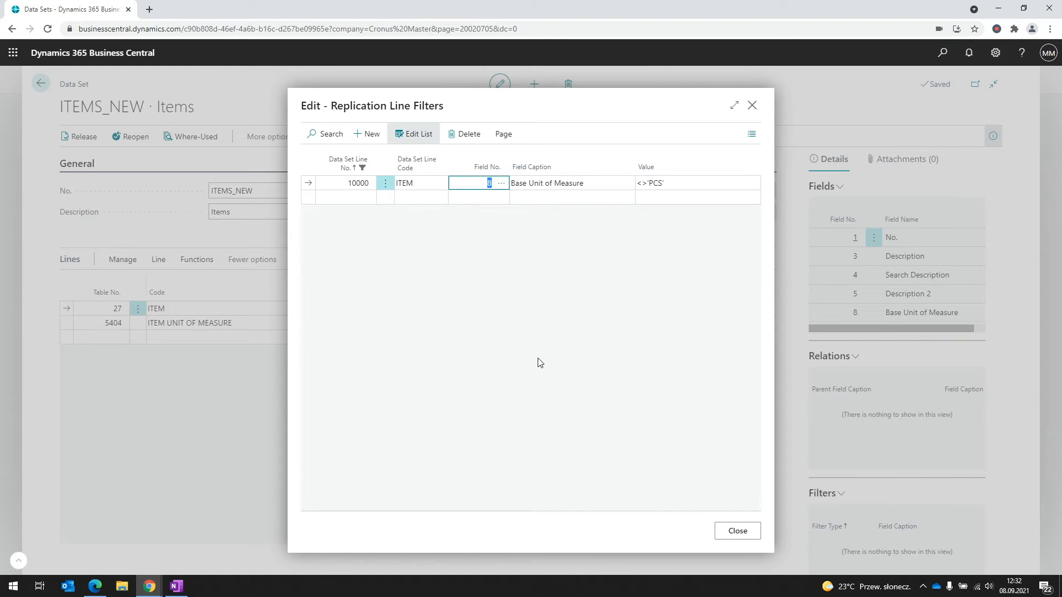
click(724, 533)
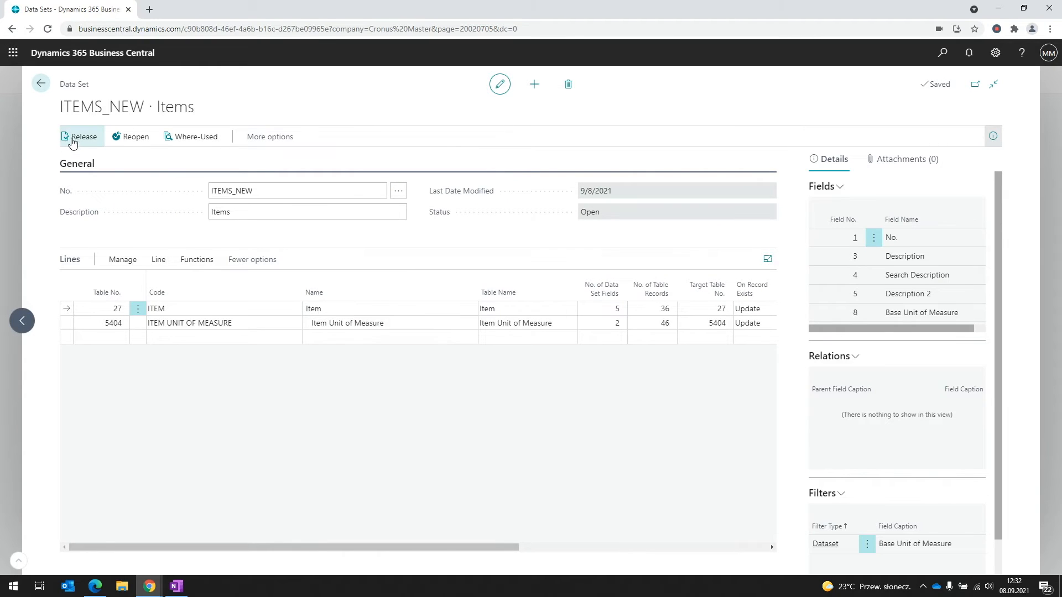
Release the ITEMS_NEW data set and all replication lines where it is used, and return to the data sets list
click(72, 141)
click(183, 138)
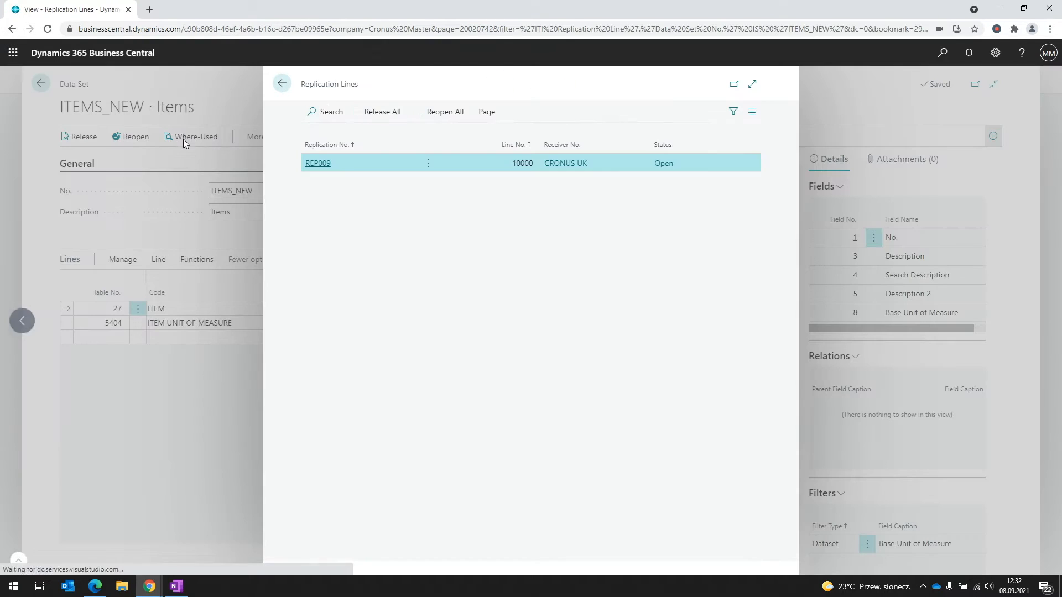
click(400, 114)
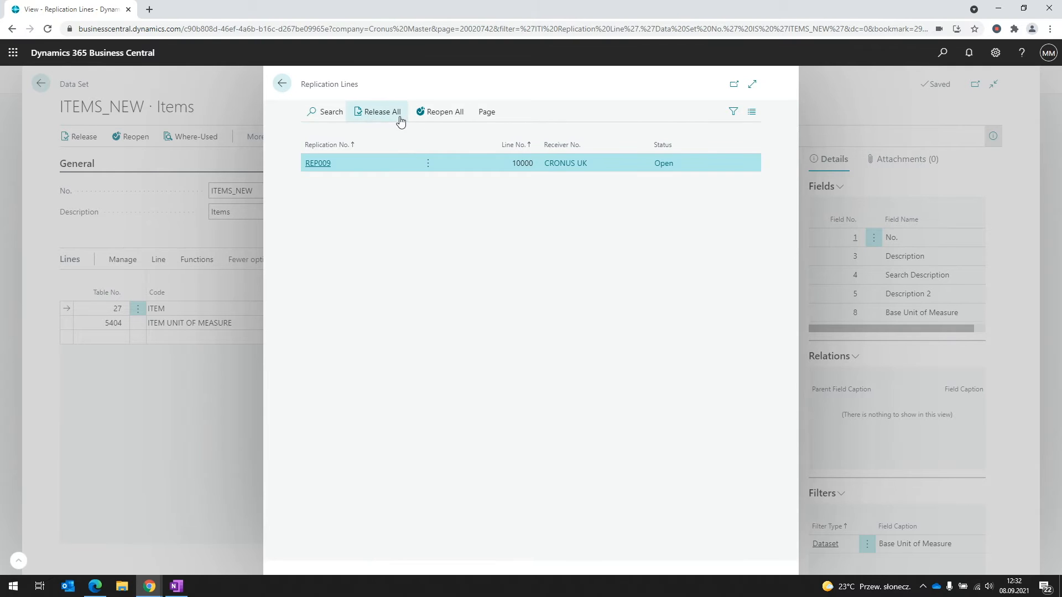
click(281, 84)
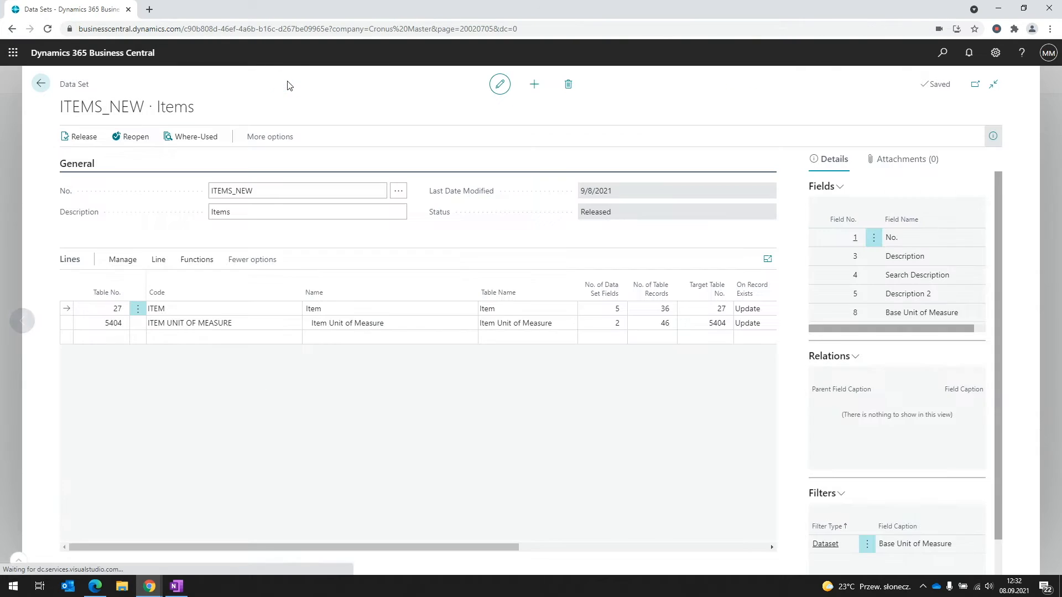
click(1, 191)
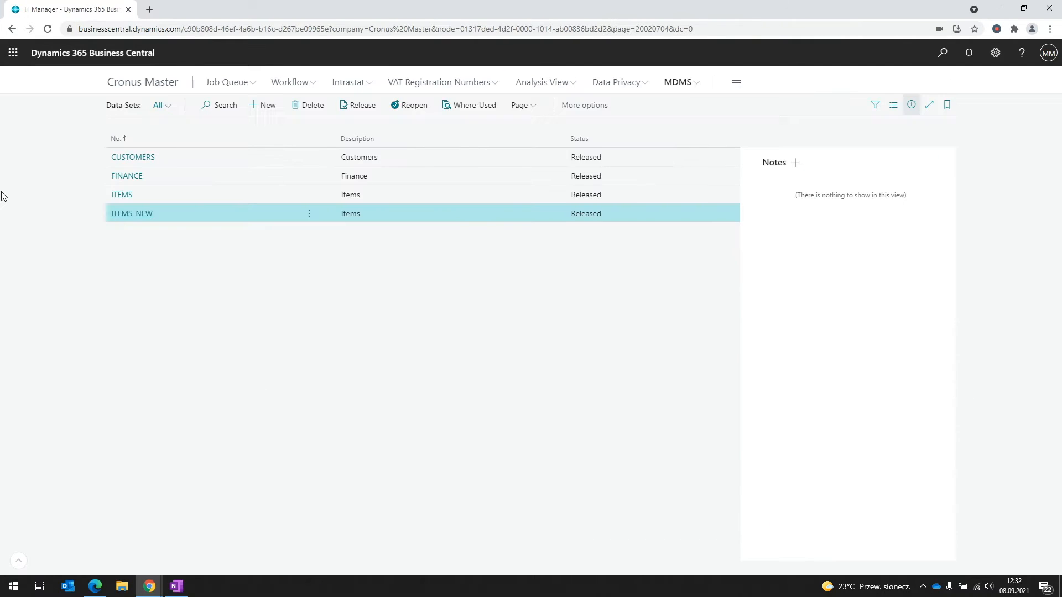
Open the REP009 replication (Items > Cronus UK) and run it in full
click(668, 87)
click(376, 107)
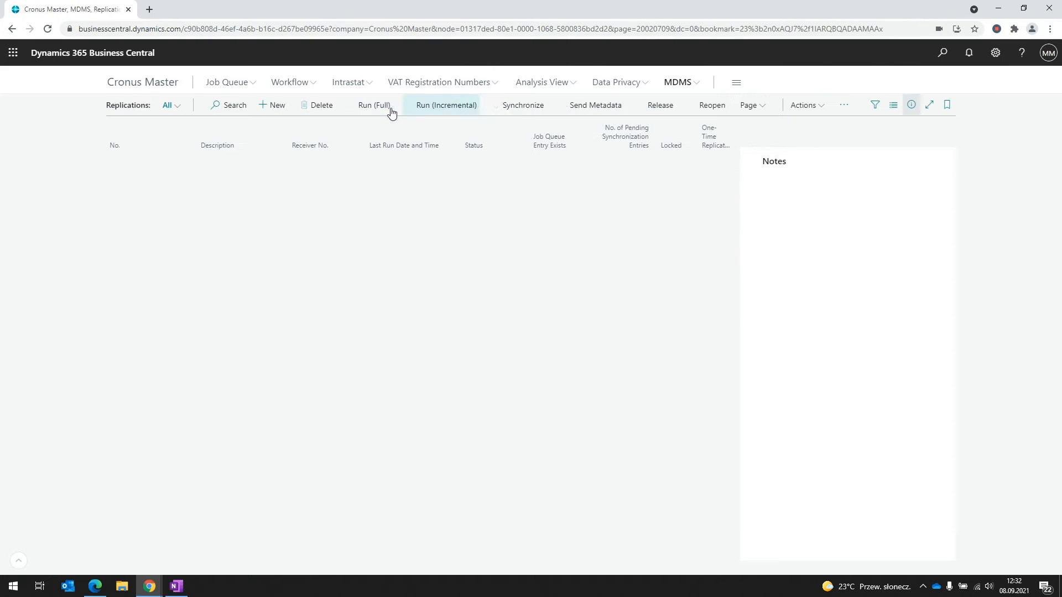
click(121, 295)
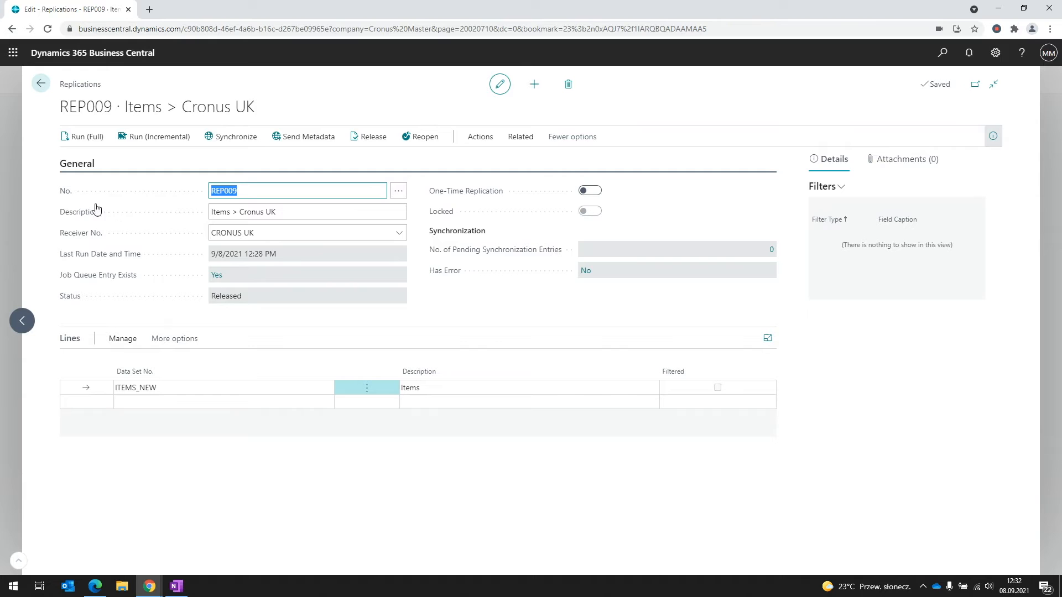
click(82, 138)
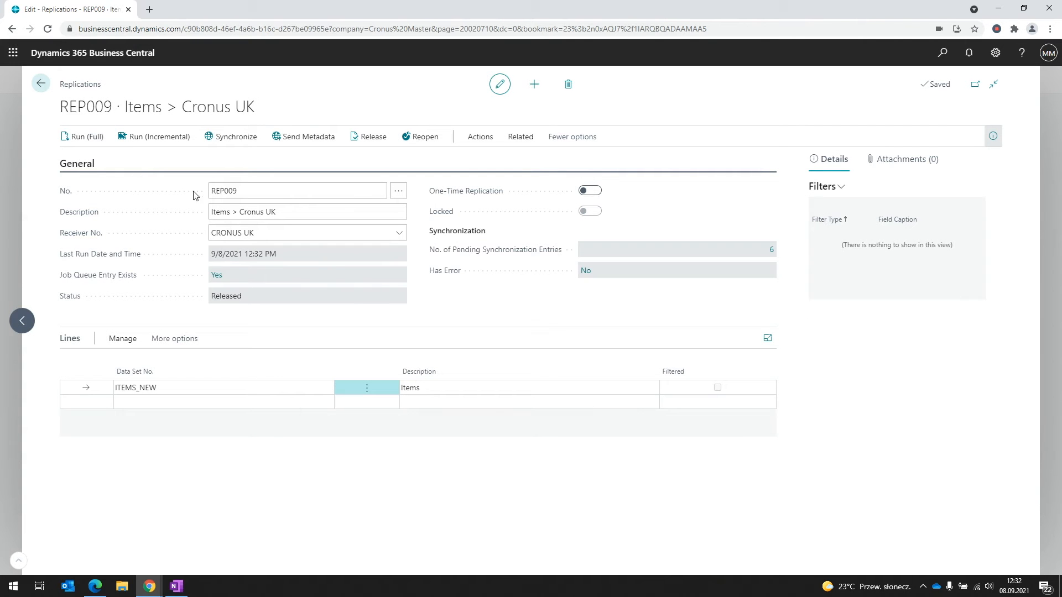
Examine the pending record synchronization entries of REP009, checking the record IDs of the items and their units of measure
click(764, 252)
click(573, 260)
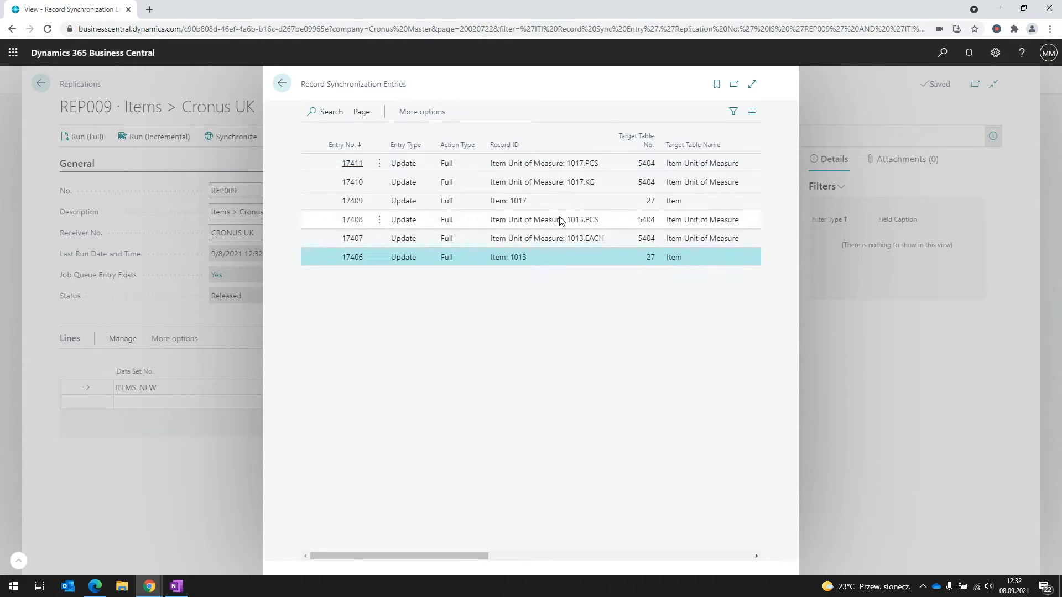
click(552, 204)
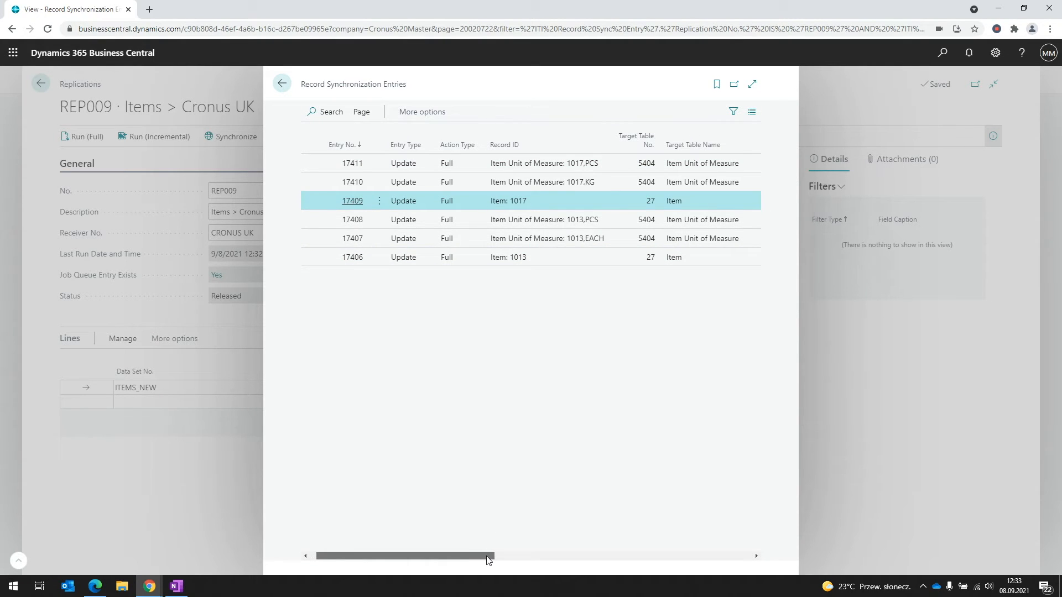
drag(488, 559, 510, 559)
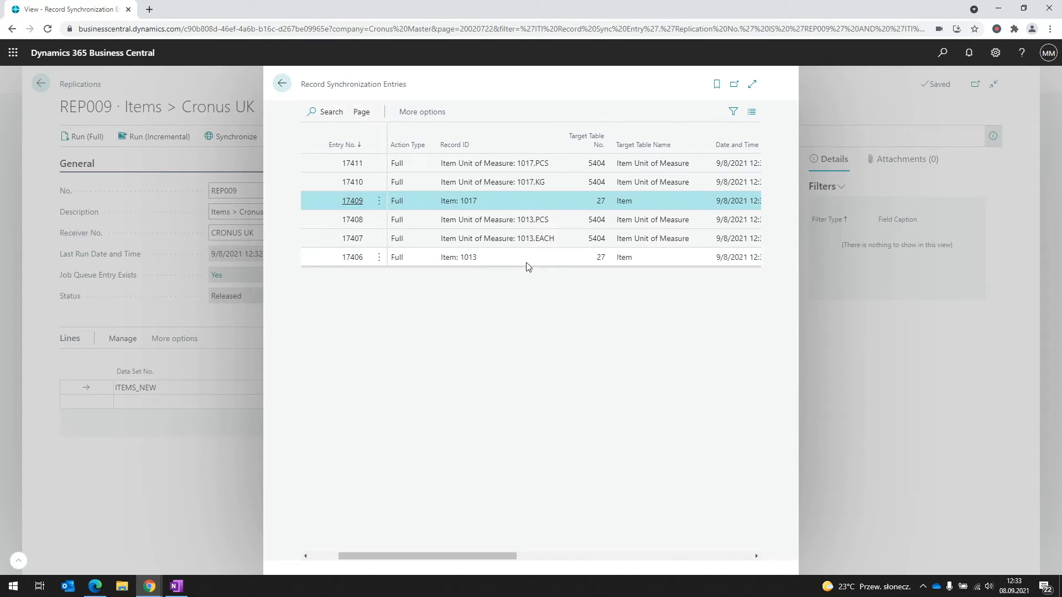
click(509, 255)
click(549, 239)
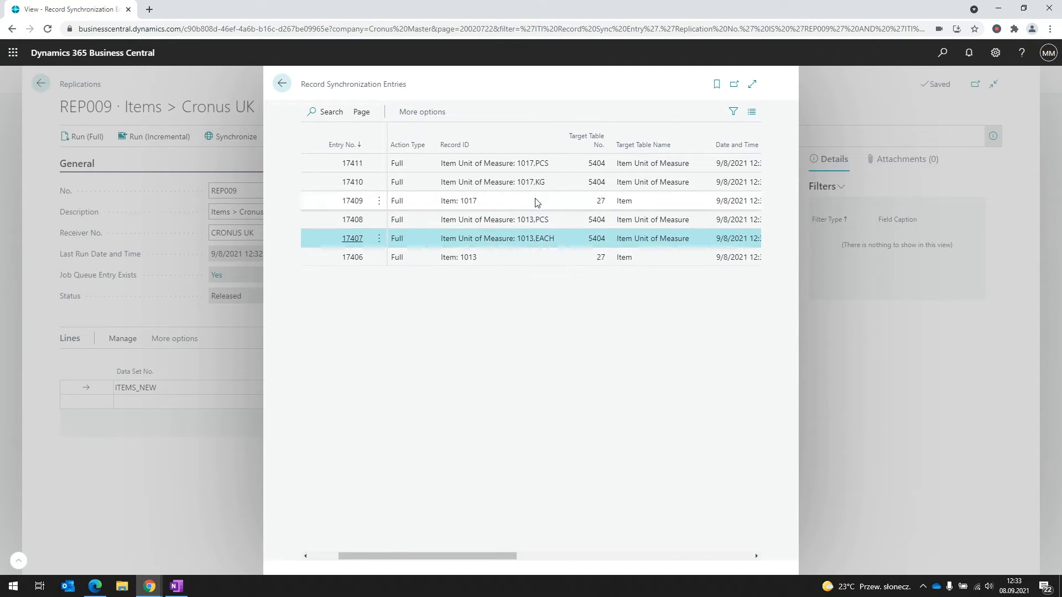
click(538, 202)
click(539, 184)
drag(520, 220, 529, 241)
click(527, 242)
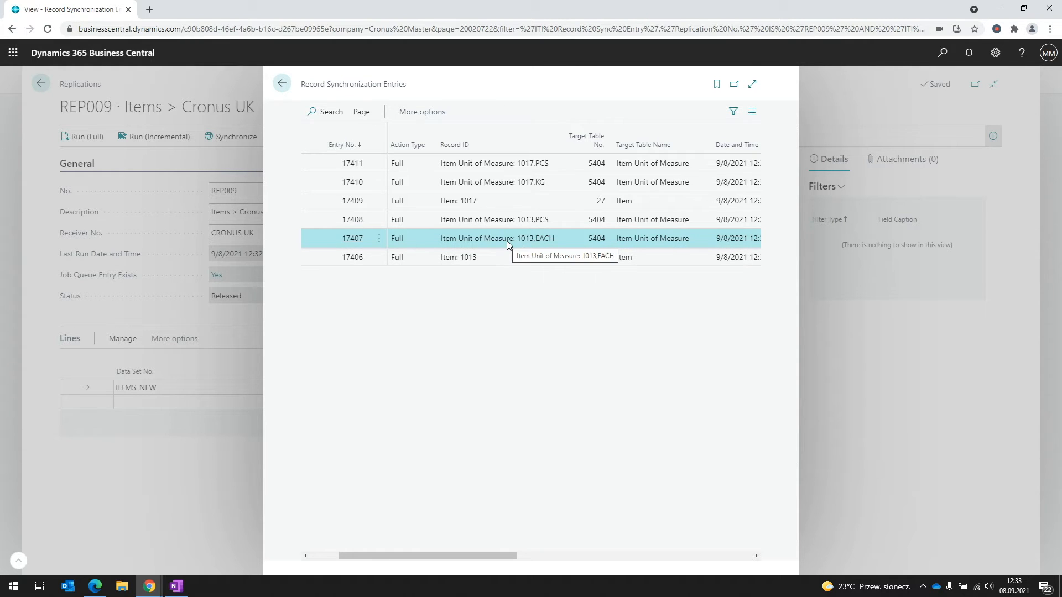
key(Up)
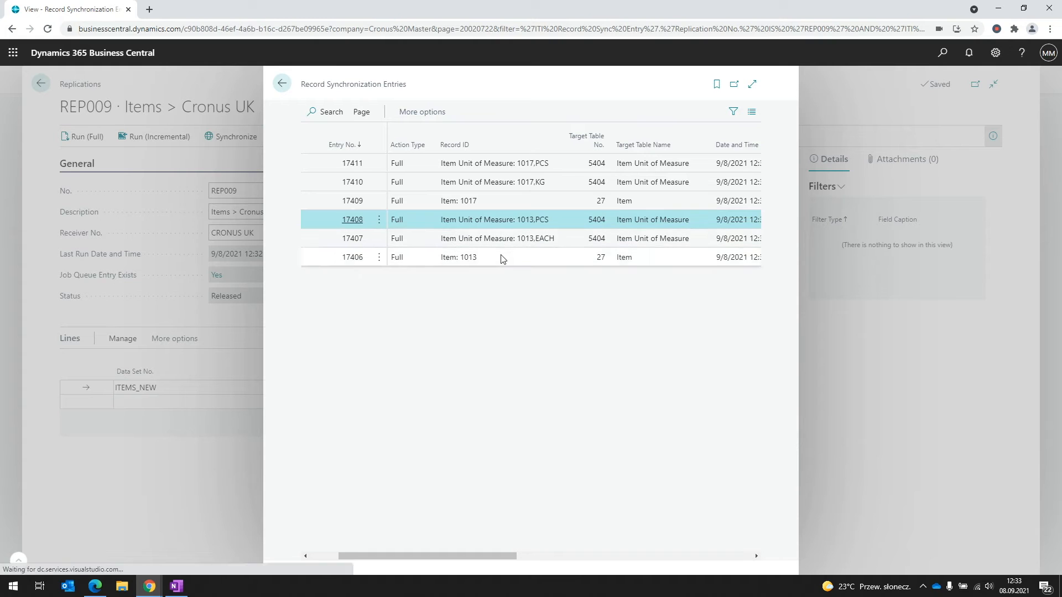
Close the synchronization entries list and cancel all pending record synchronization entries of the REP009 replication
click(503, 258)
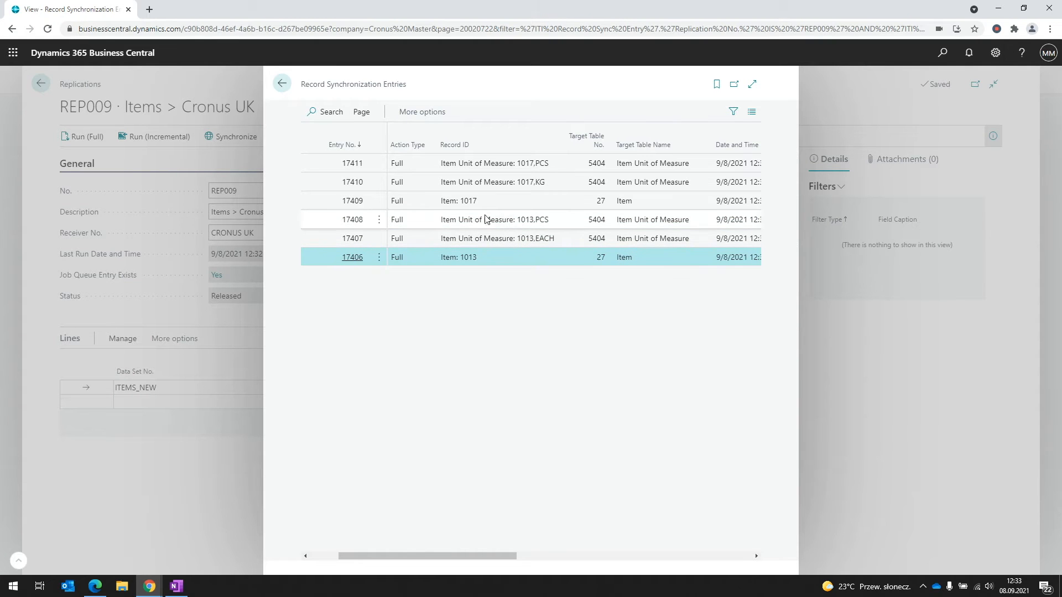
click(282, 83)
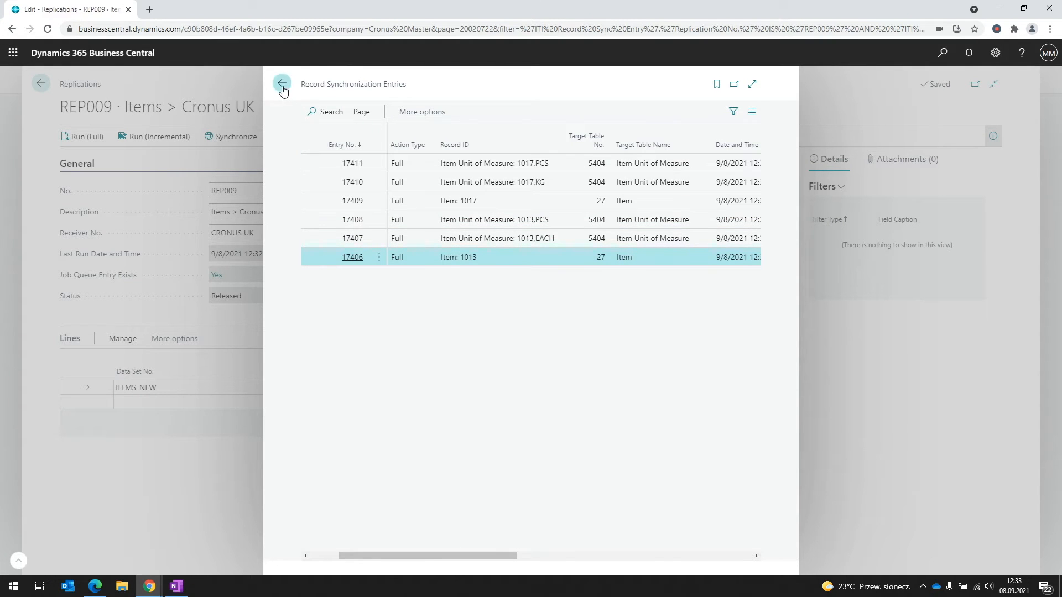
click(479, 137)
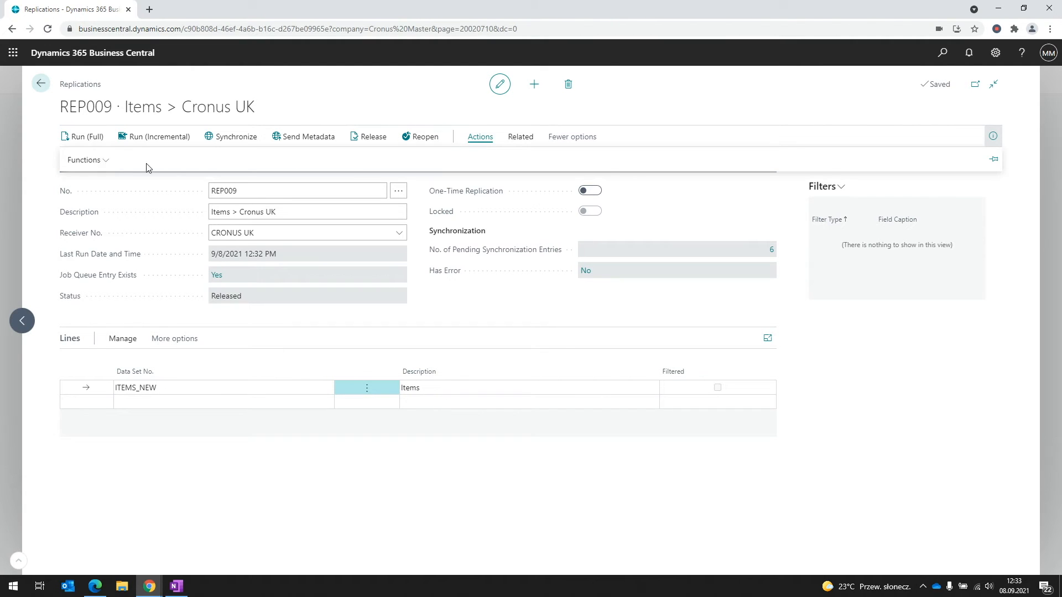
click(110, 162)
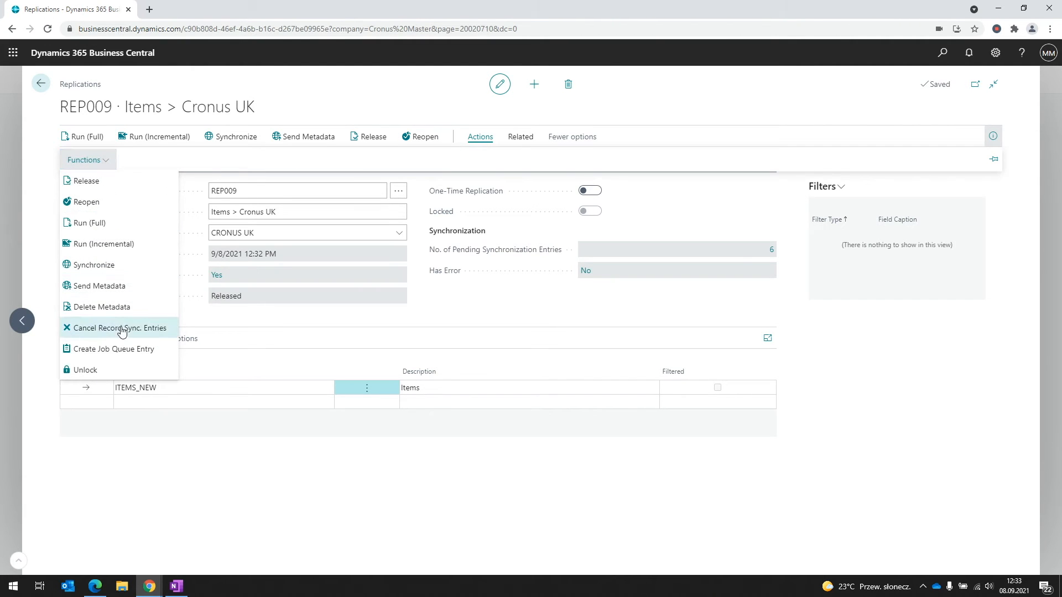
click(110, 332)
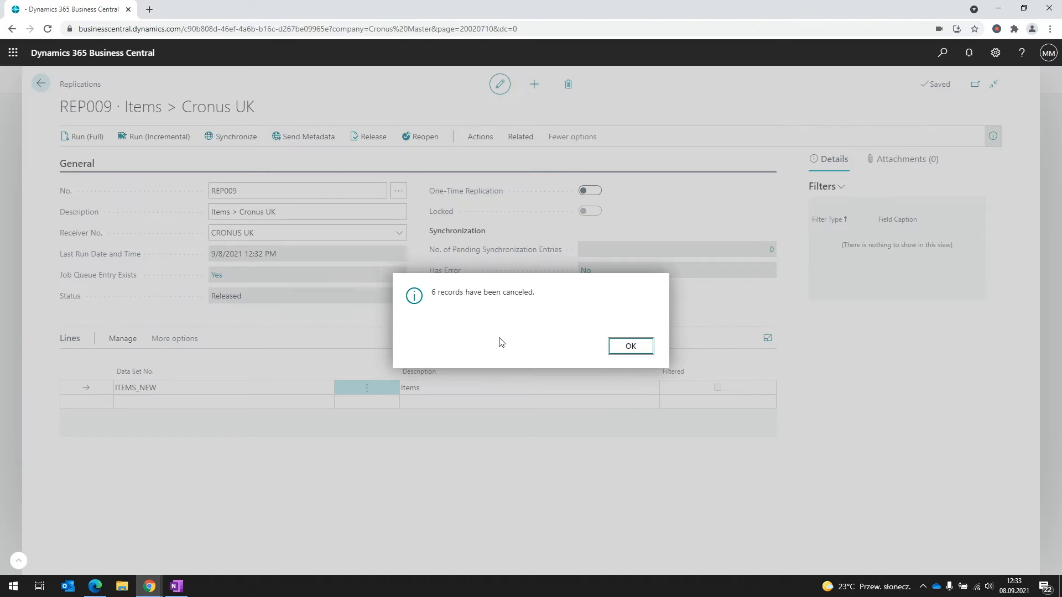
click(620, 349)
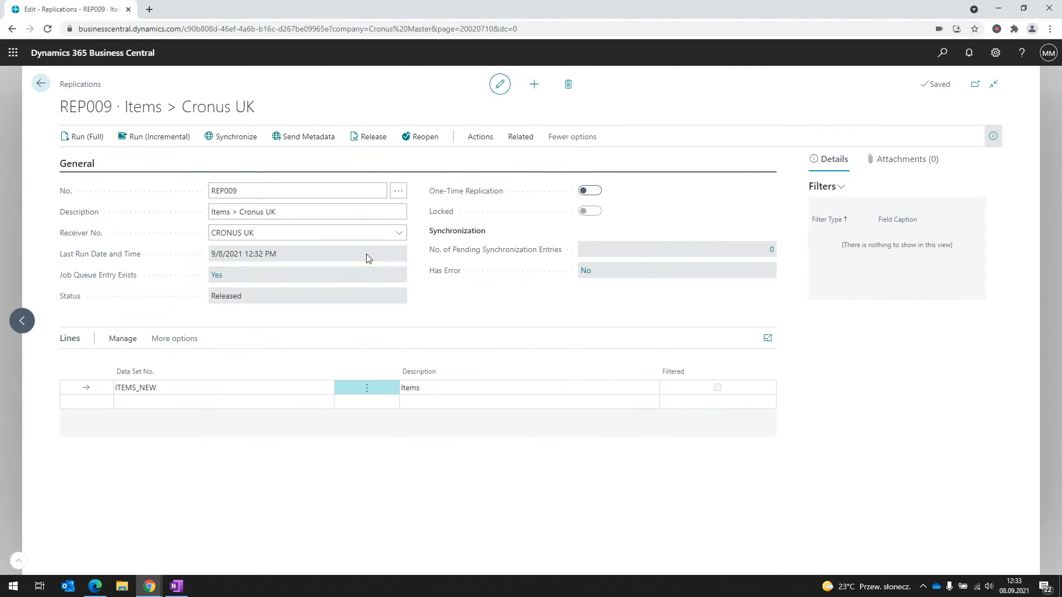
Open the ITEMS_NEW data set in MDMS and reopen it together with all replication lines where it is used
click(3, 222)
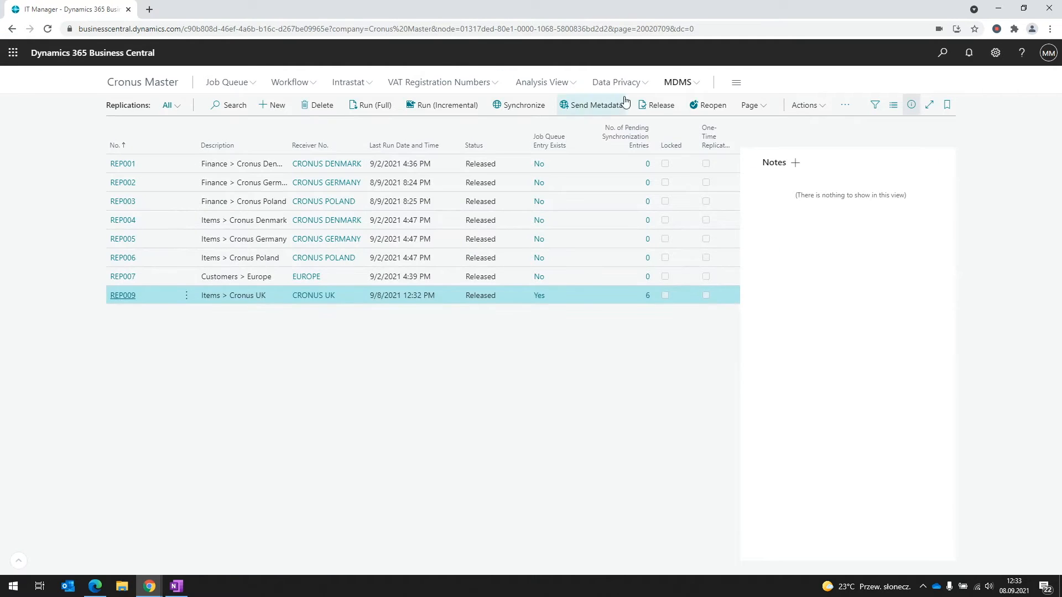
click(686, 83)
click(324, 109)
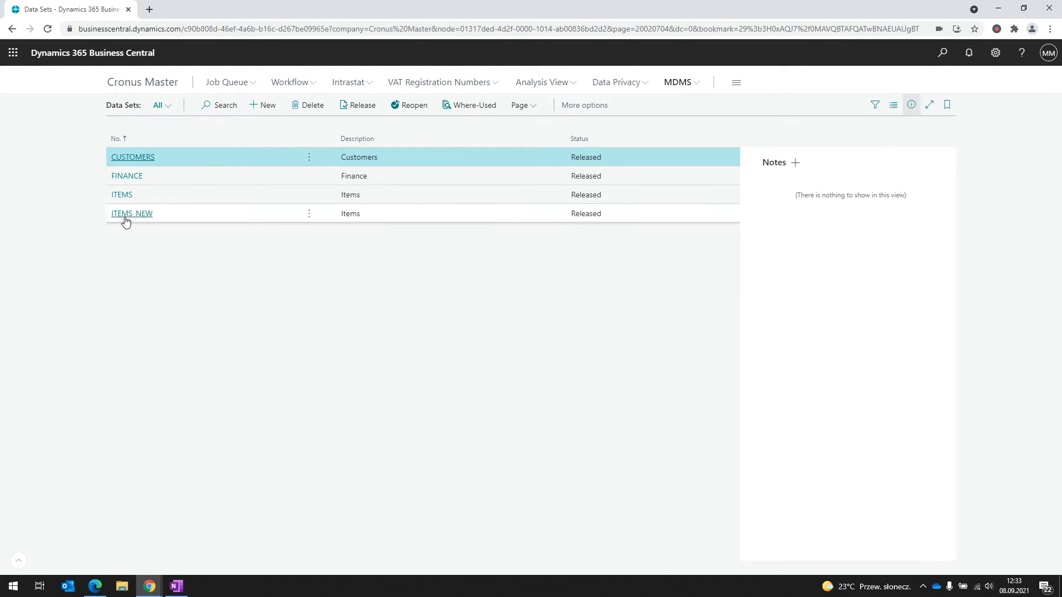
click(125, 216)
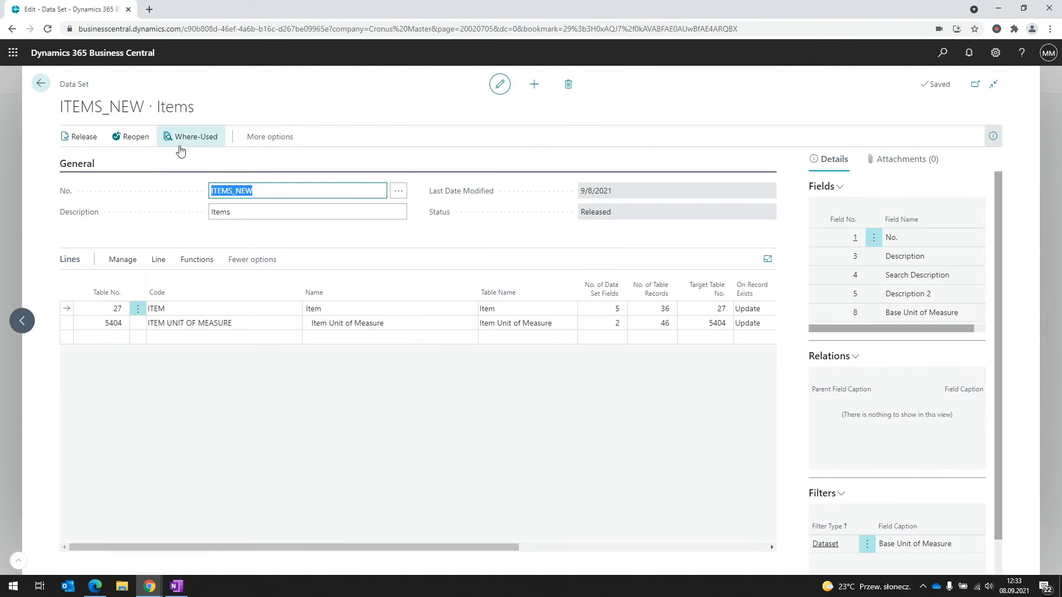
click(175, 140)
click(441, 113)
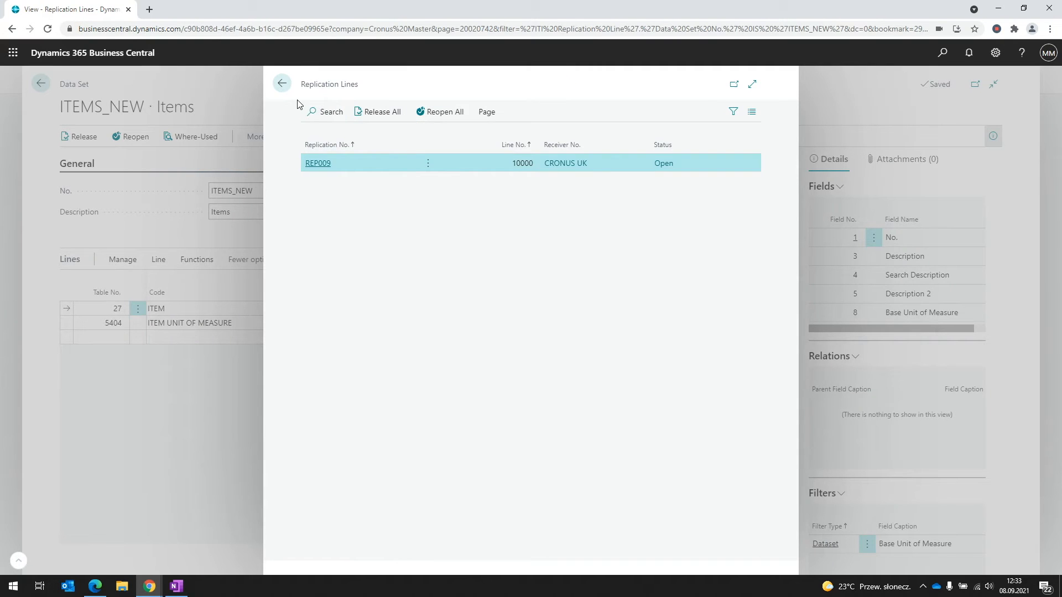
click(282, 84)
click(151, 137)
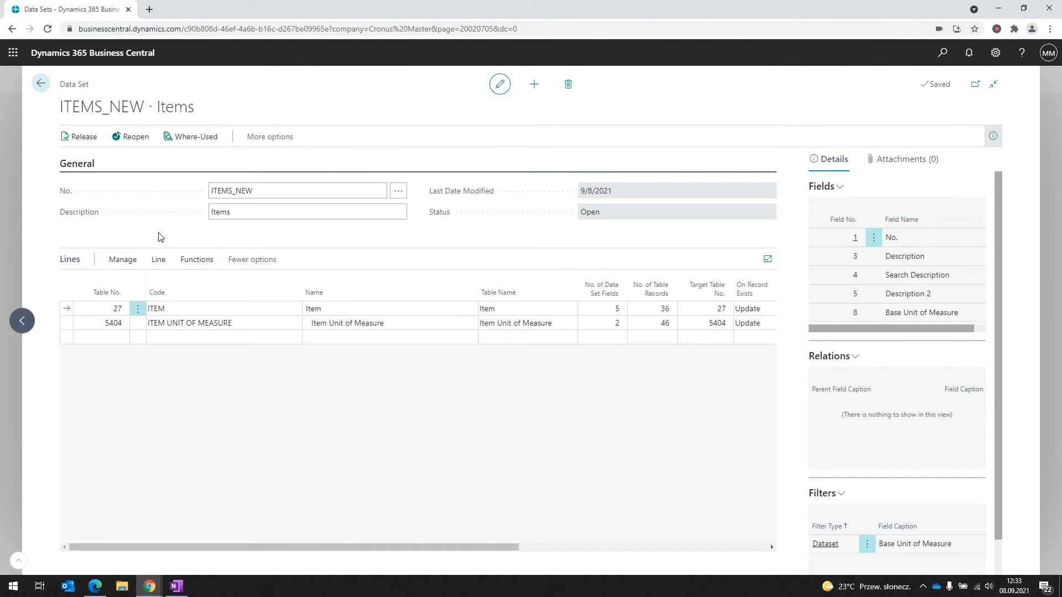
Delete the Base Unit of Measure filter from the ITEM line of the data set and close the line filters
click(158, 261)
click(177, 282)
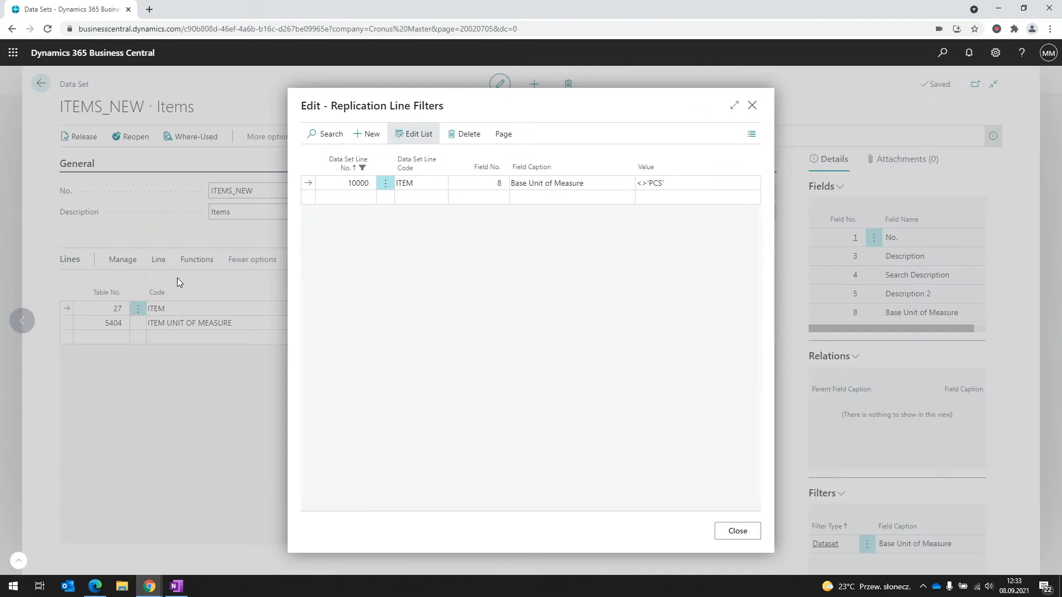
click(384, 185)
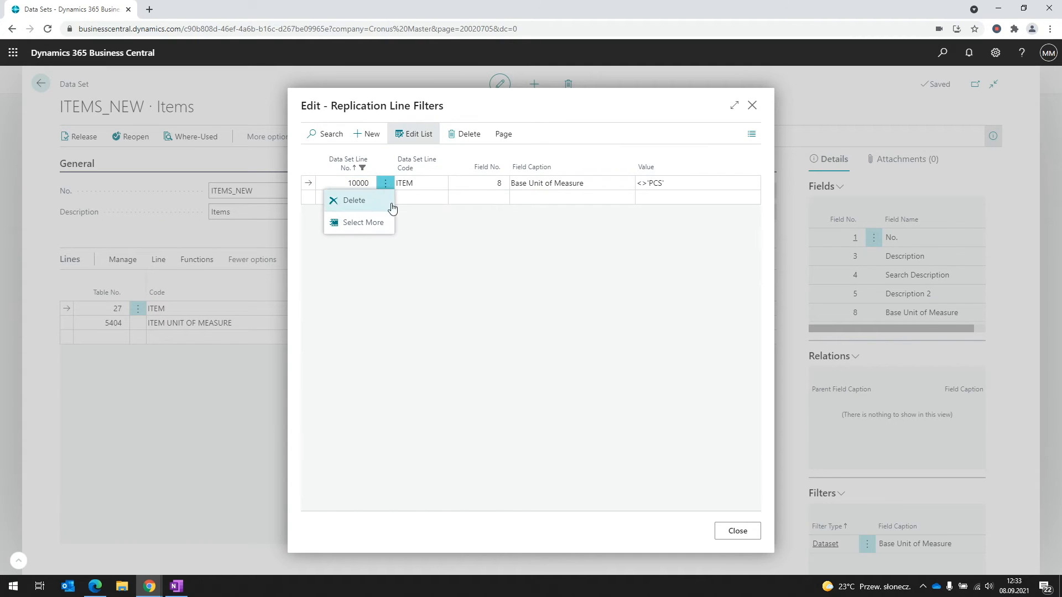
click(387, 203)
click(574, 347)
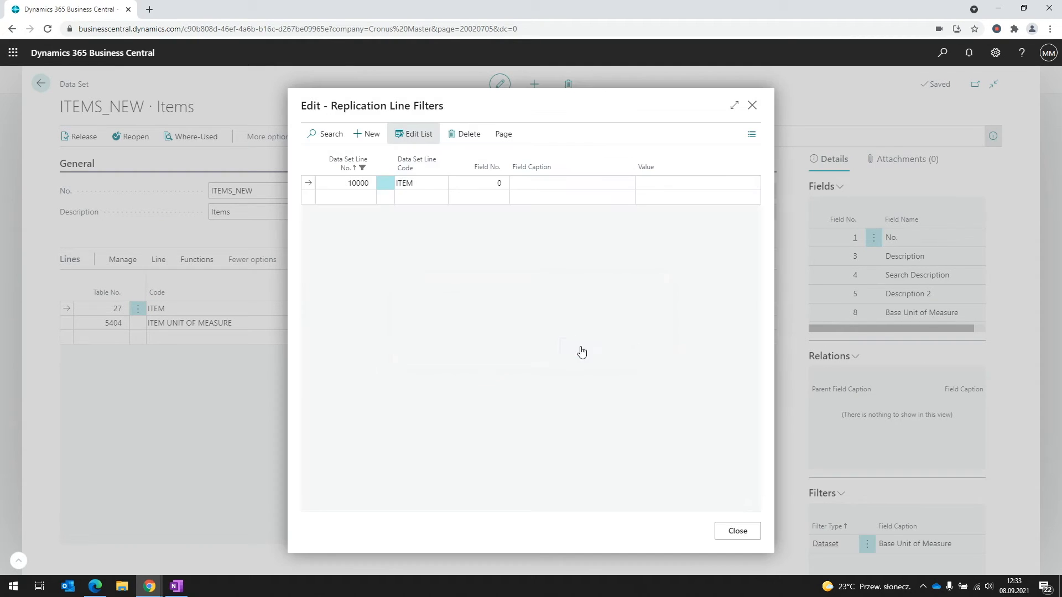
click(719, 530)
Release the ITEMS_NEW data set and all replication lines using it, then return to the data sets list
click(66, 137)
click(209, 135)
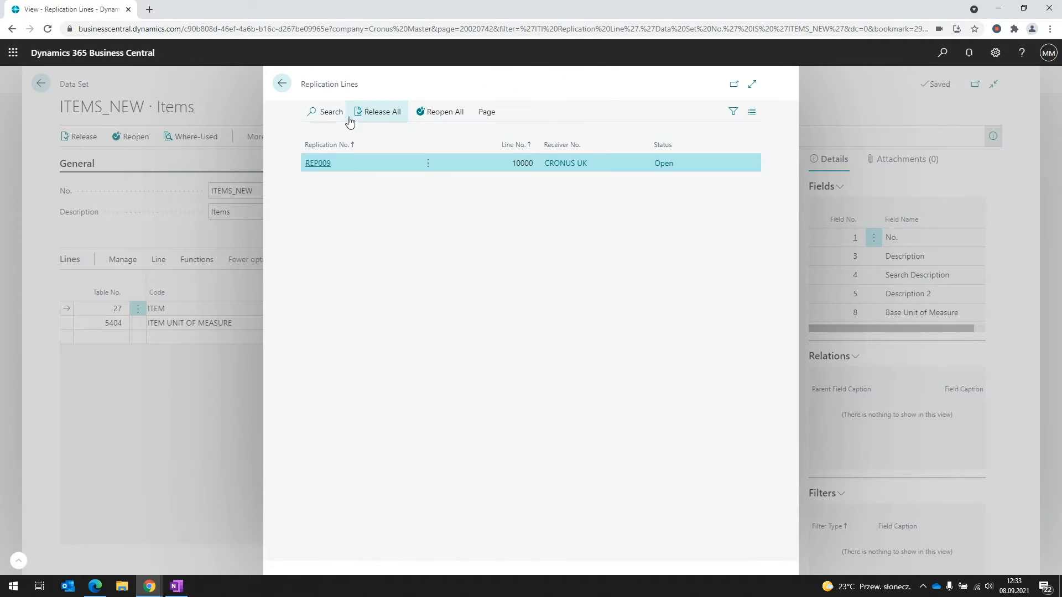
click(365, 112)
click(283, 84)
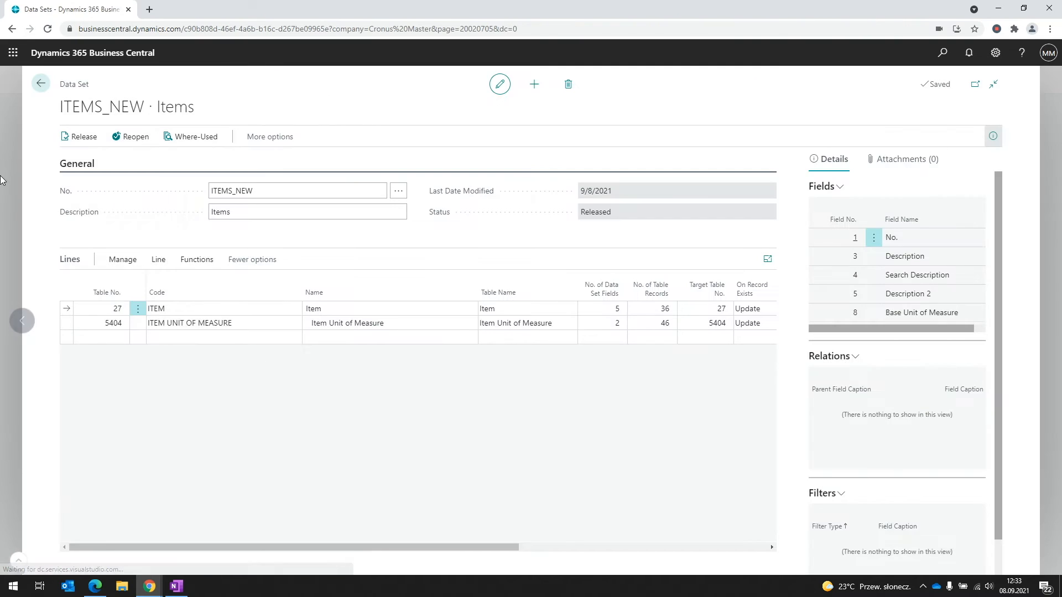
key(Escape)
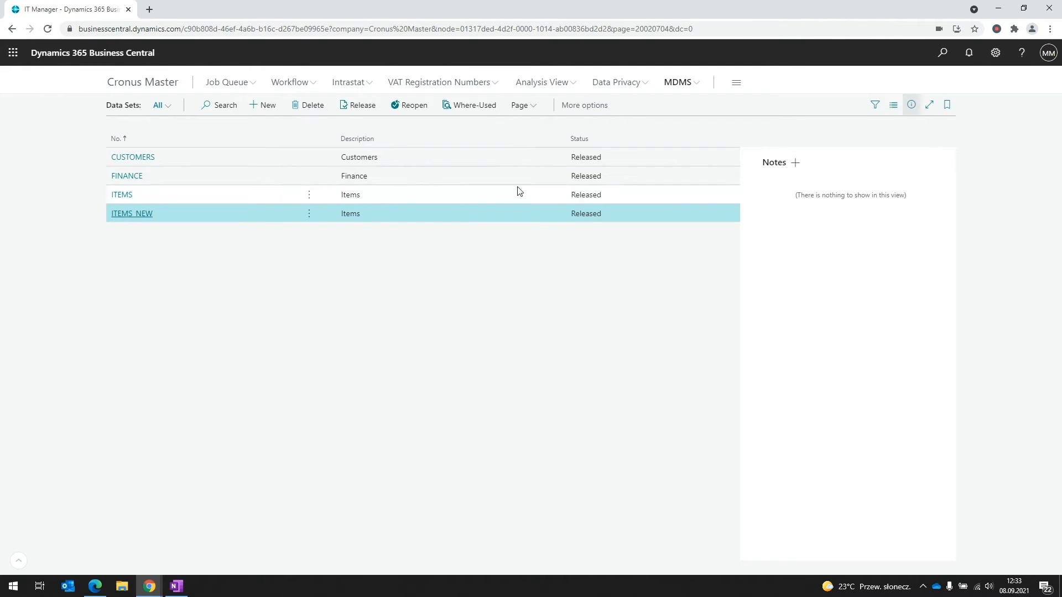
Open the REP009 replication (Items > Cronus UK) from the MDMS replications and reopen it for editing
click(676, 83)
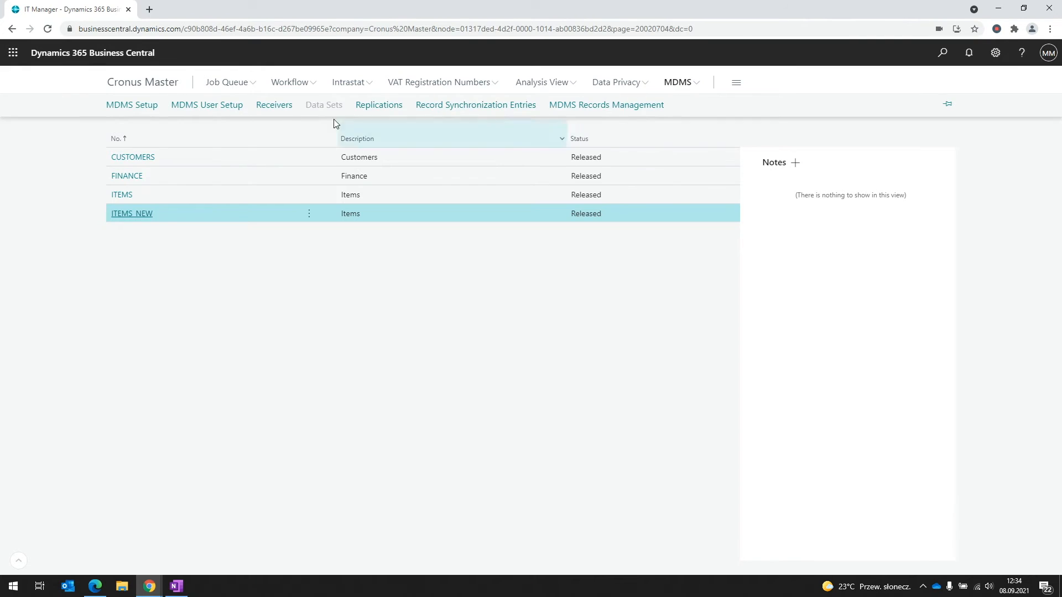
click(376, 106)
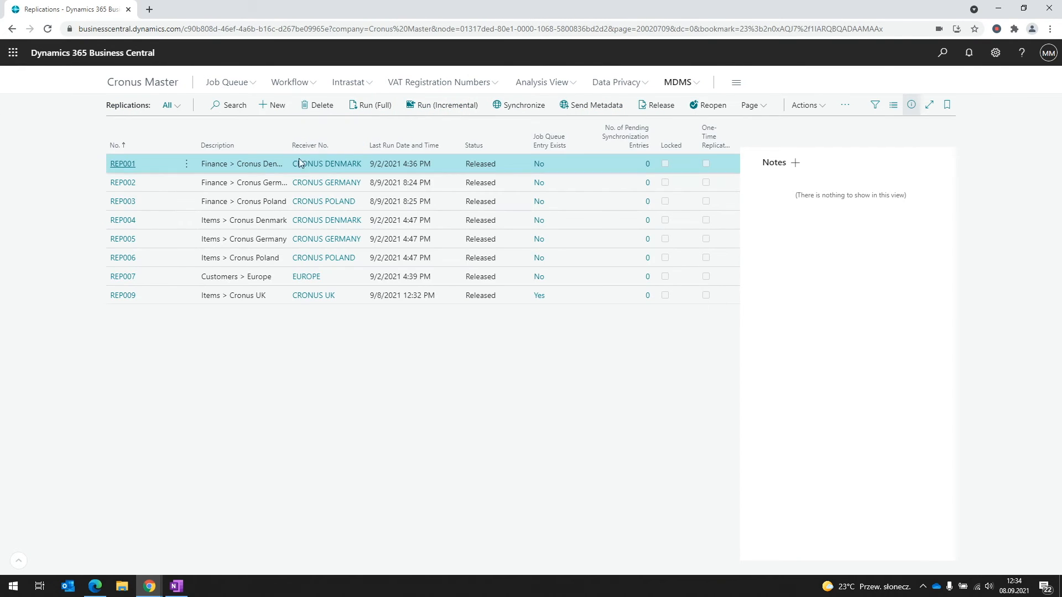
click(131, 296)
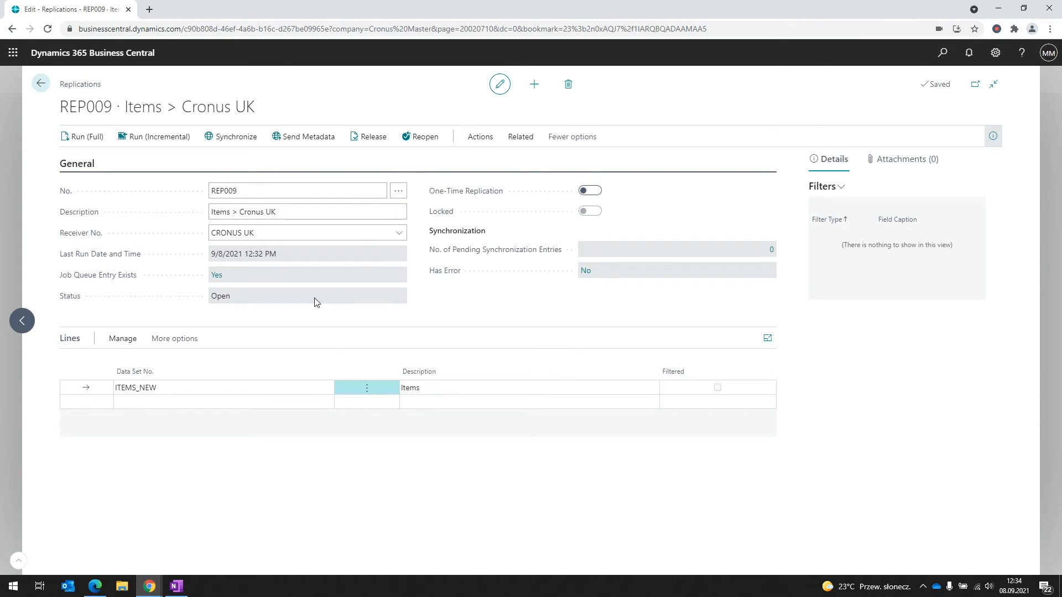
Add a filter to the ITEMS_NEW replication line for the ITEM data set line, using field 8, Base Unit of Measure
click(256, 387)
click(192, 344)
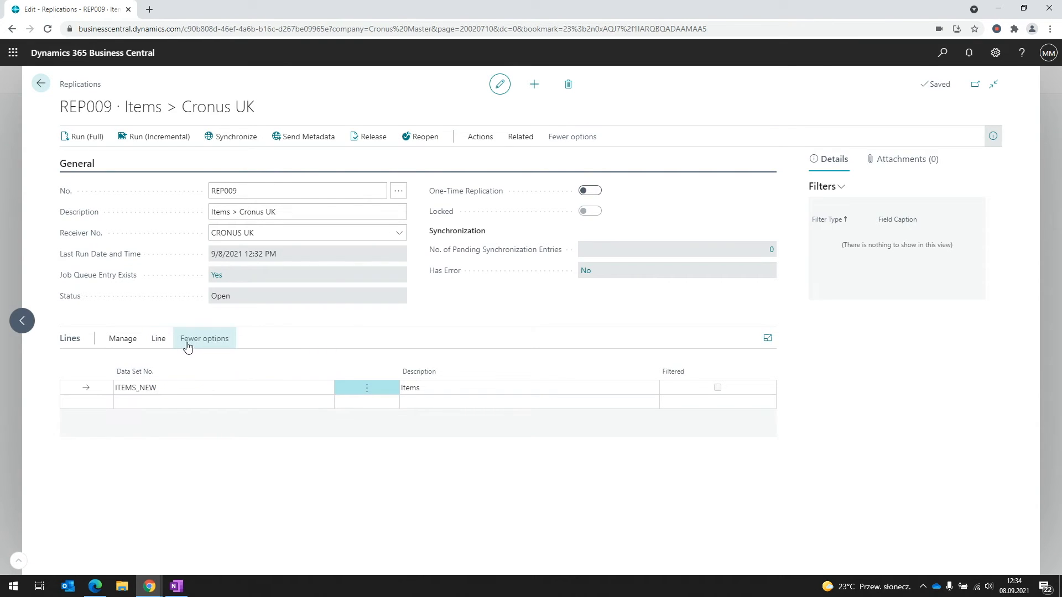
click(159, 339)
click(97, 362)
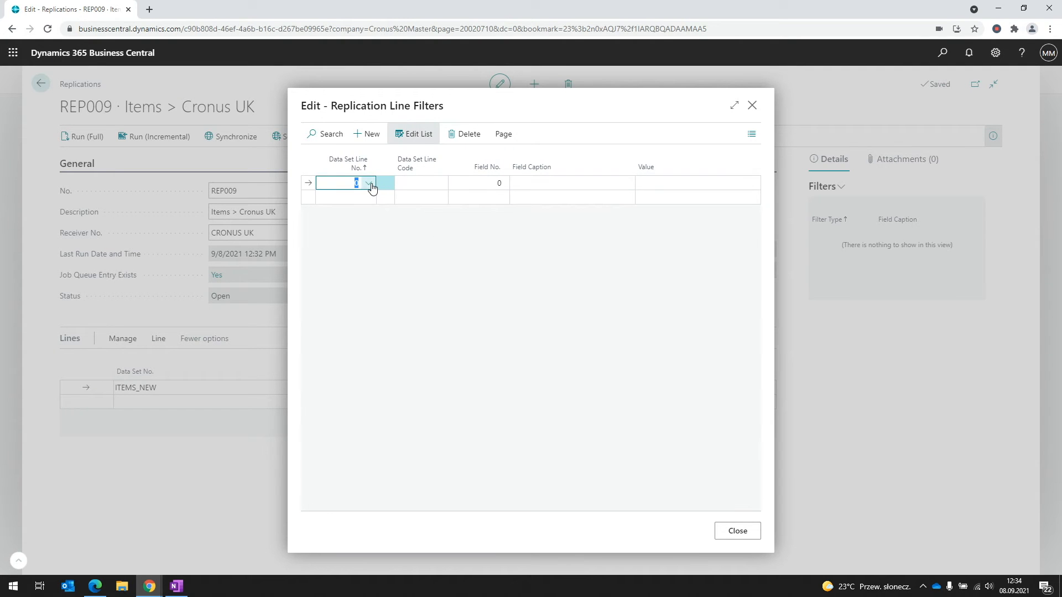
click(370, 184)
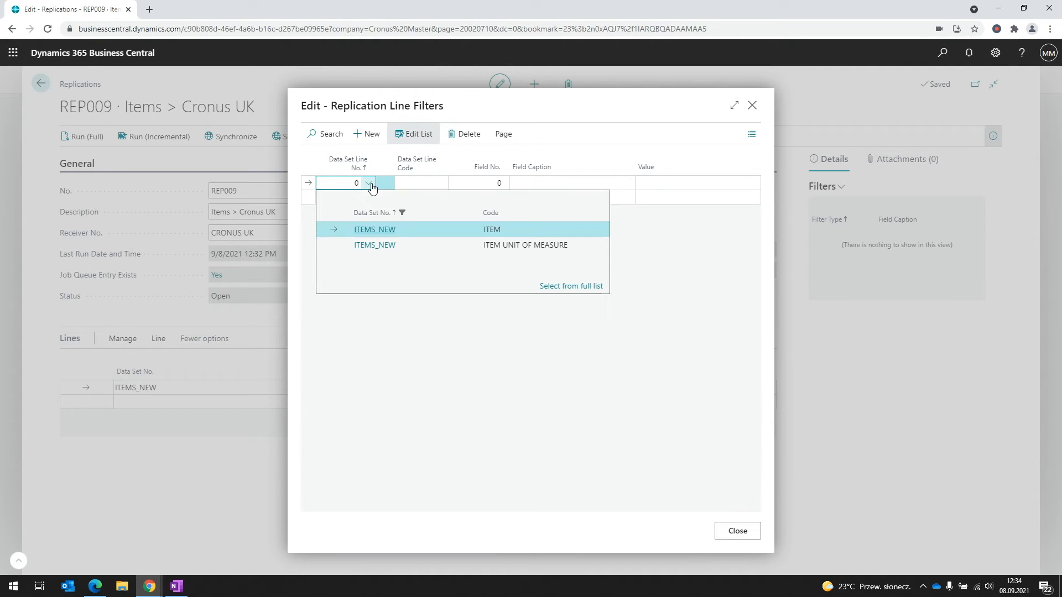
click(431, 231)
click(476, 183)
click(501, 184)
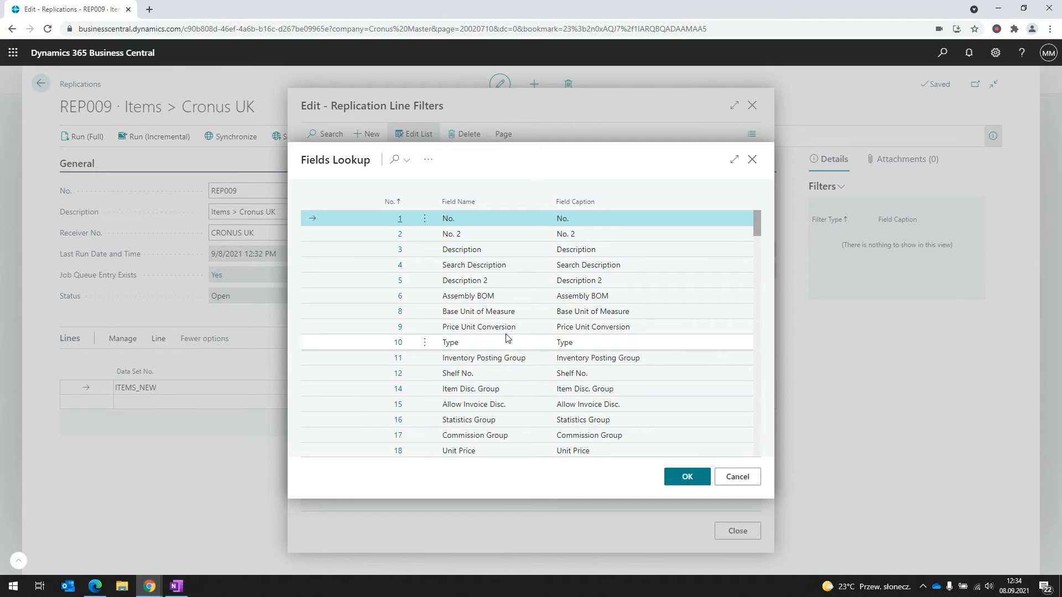
click(507, 314)
key(Return)
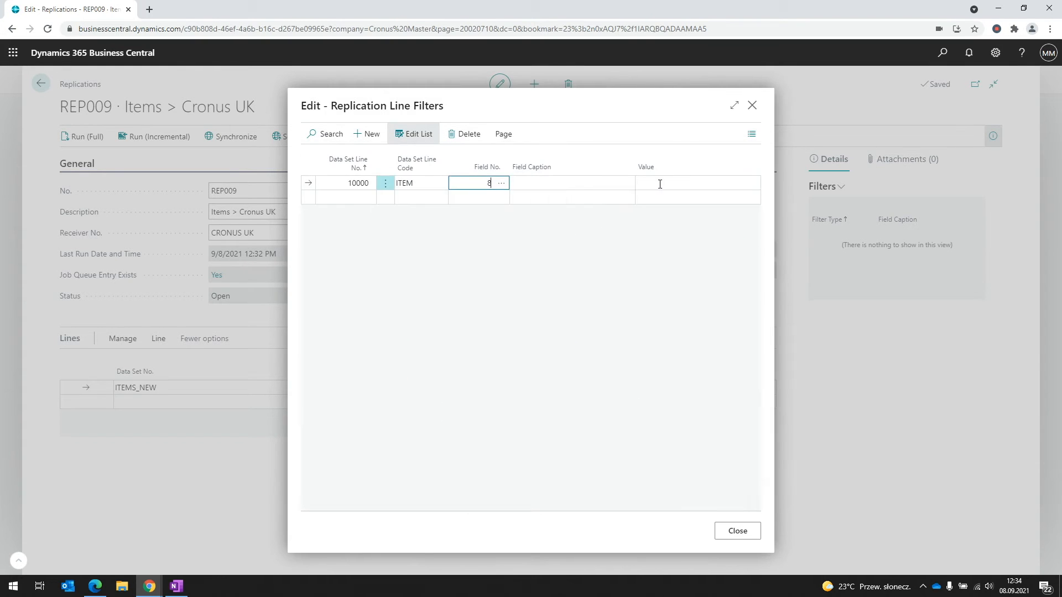
Set the replication line filter value to <>PCS and close the line filters
click(666, 183)
text(<>P)
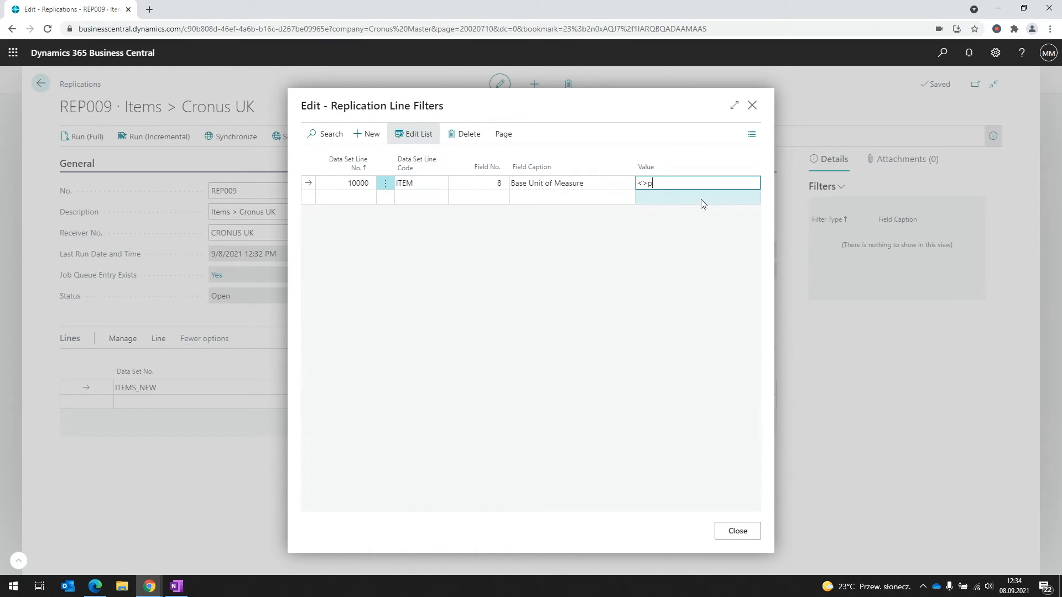
text(CS)
key(Down)
key(Up)
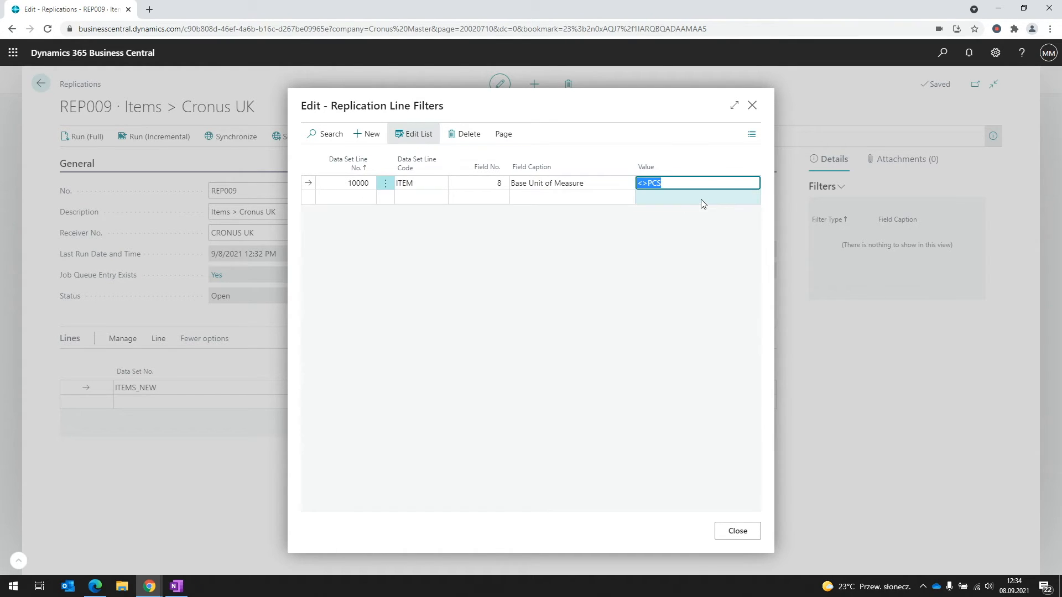
click(738, 537)
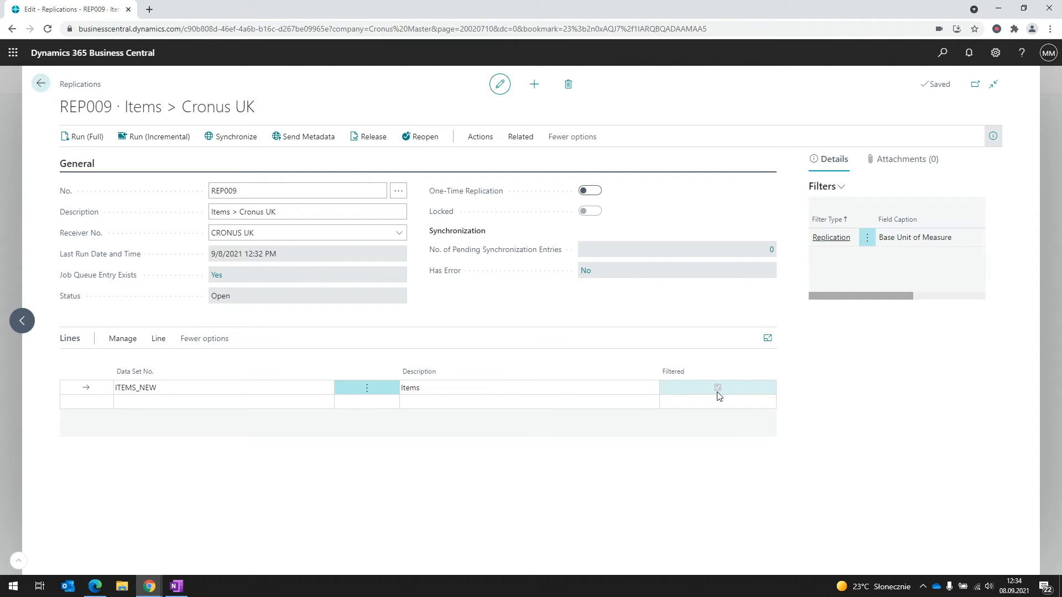
Release REP009 and run it in full, checking its pending synchronization entries
click(373, 141)
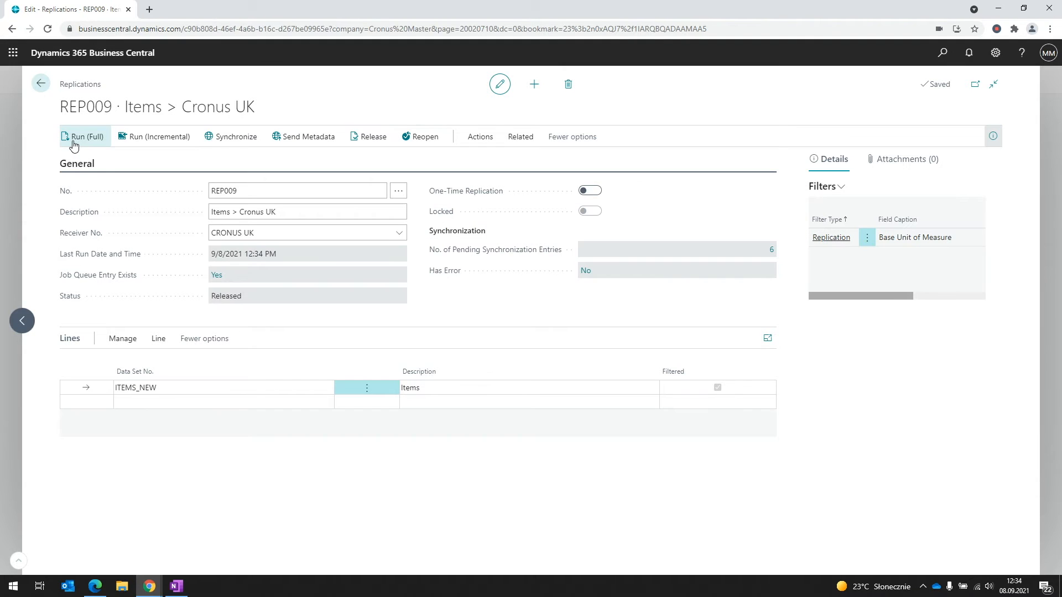
click(775, 252)
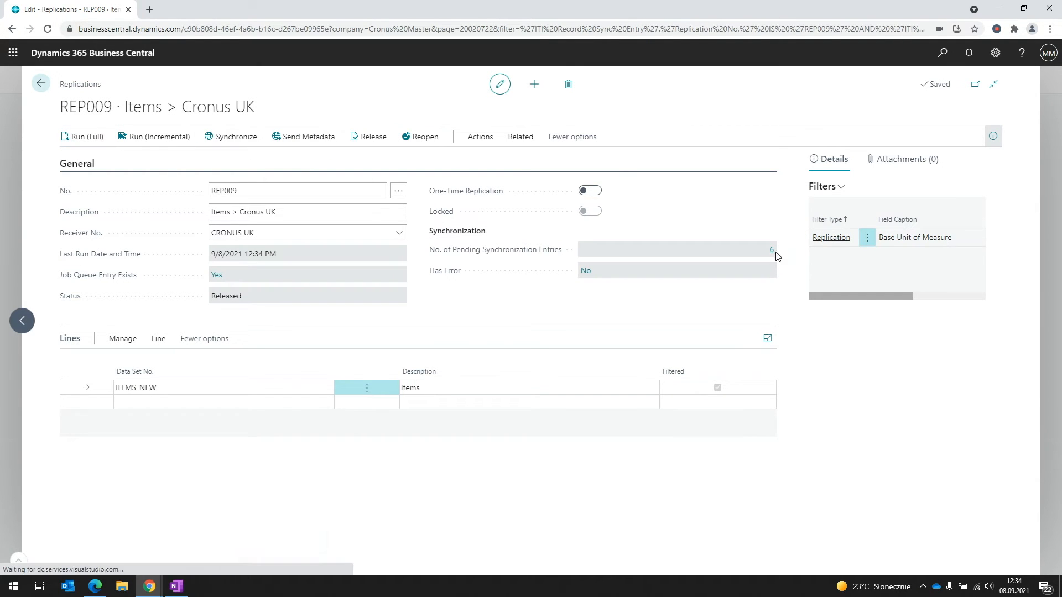
key(Escape)
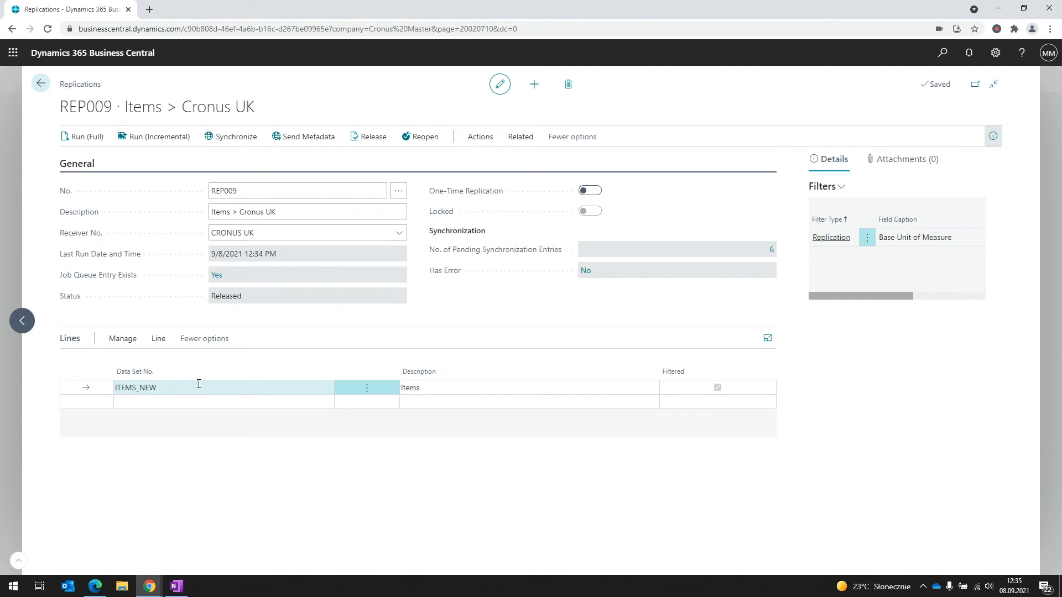
Cancel the pending record synchronization entries created by the replication-level filter run of REP009
click(473, 138)
click(93, 163)
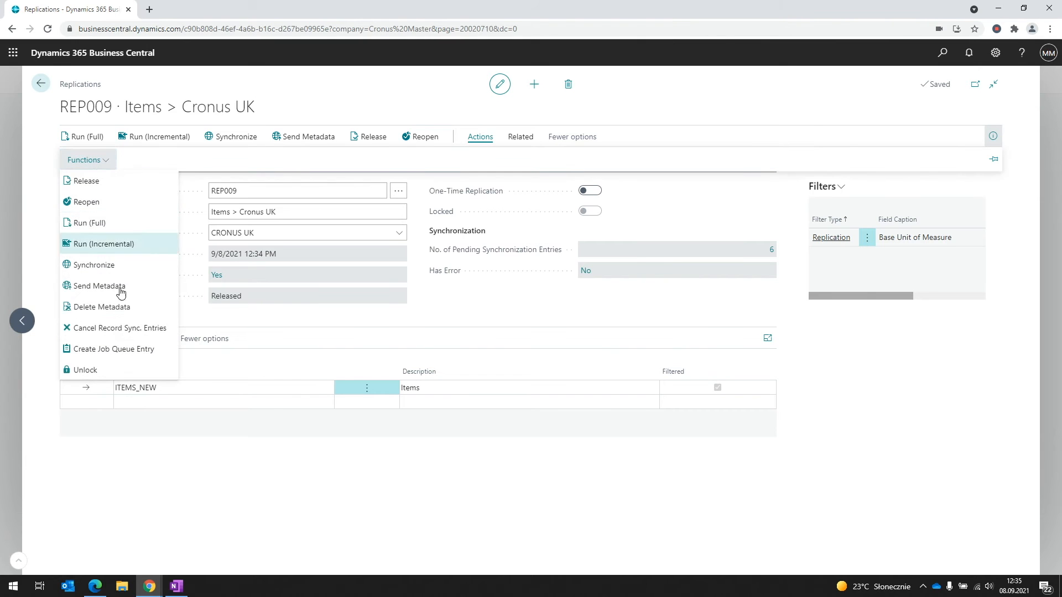
click(123, 330)
click(626, 347)
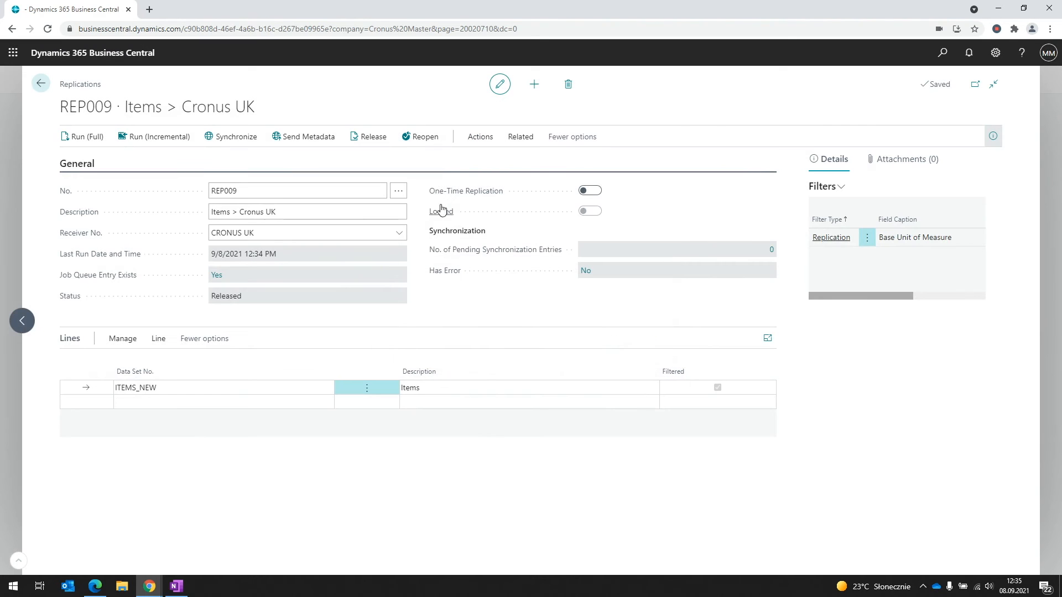
Reopen REP009, delete the Base Unit of Measure filter from its ITEMS_NEW line, and release the replication again
click(424, 137)
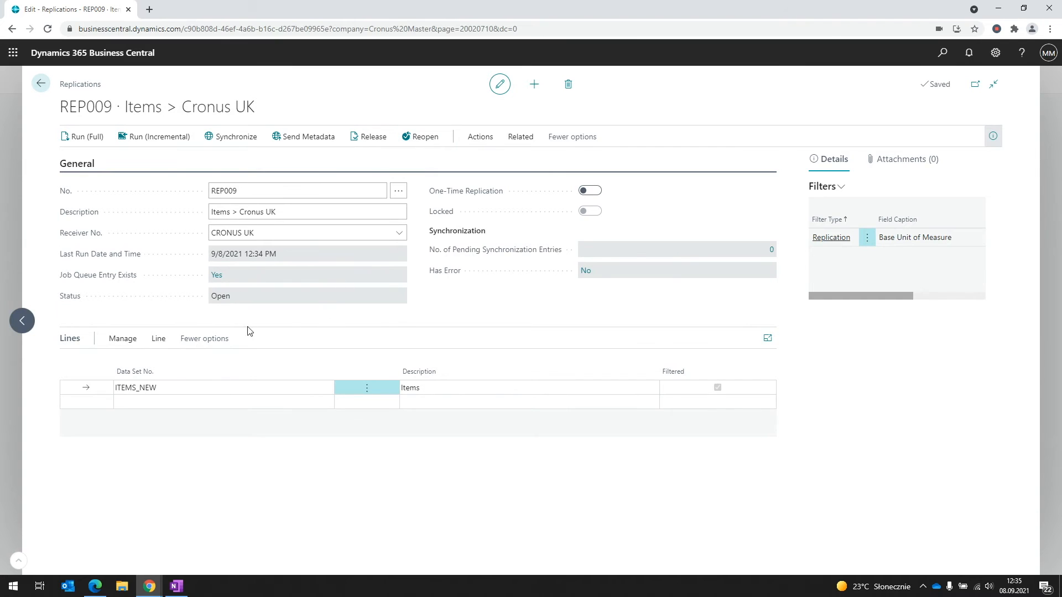
click(158, 339)
click(107, 360)
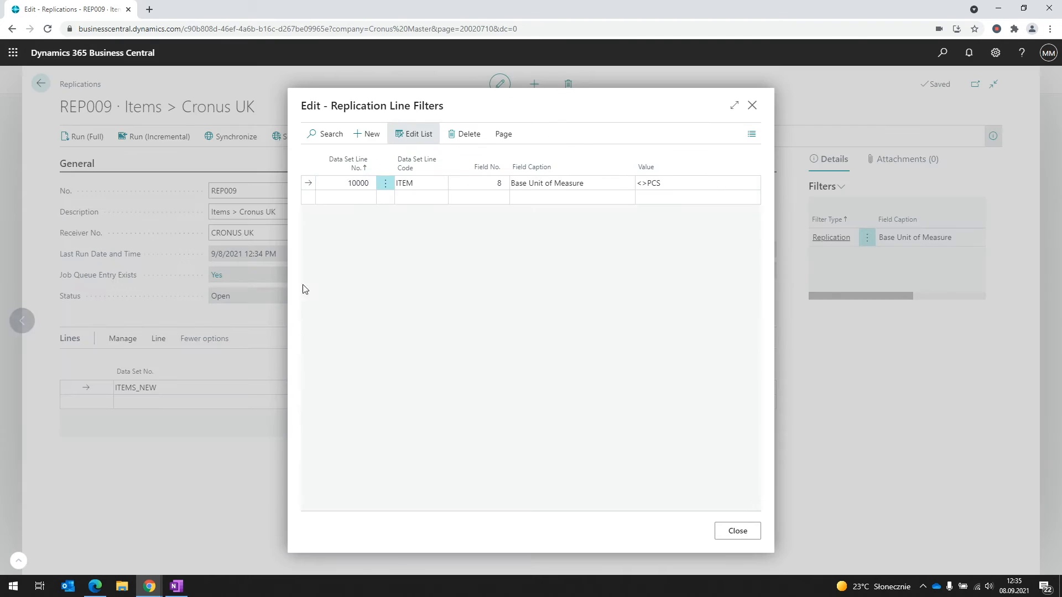
click(385, 183)
click(380, 203)
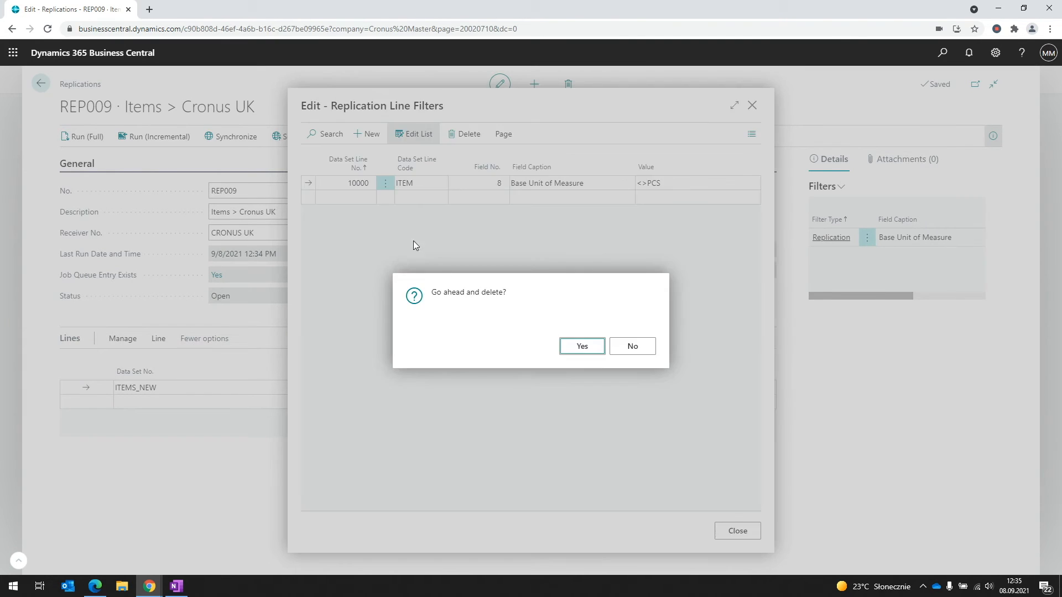
click(576, 349)
click(755, 531)
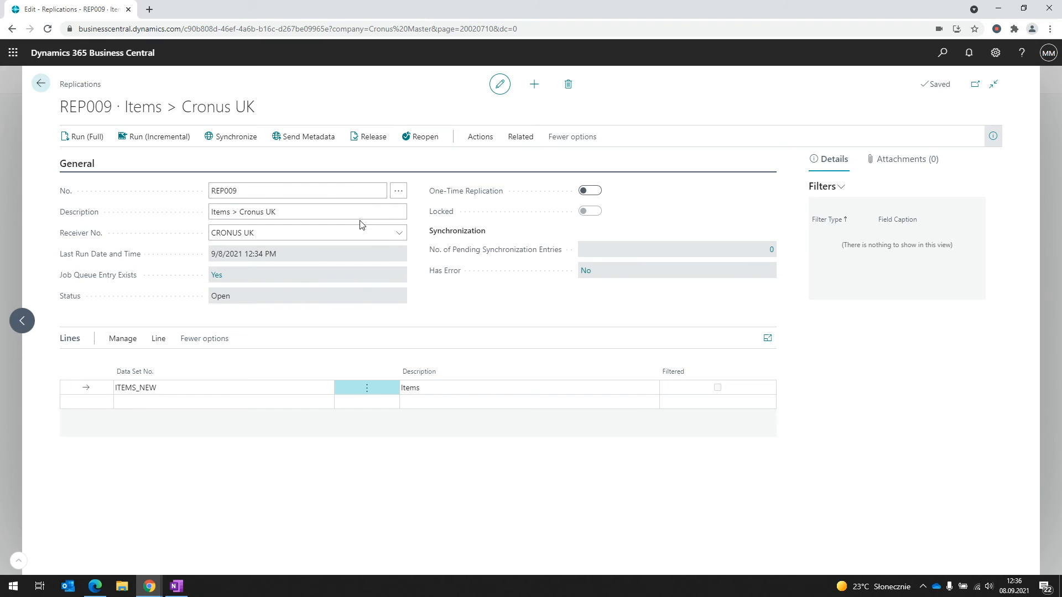
click(364, 145)
key(Escape)
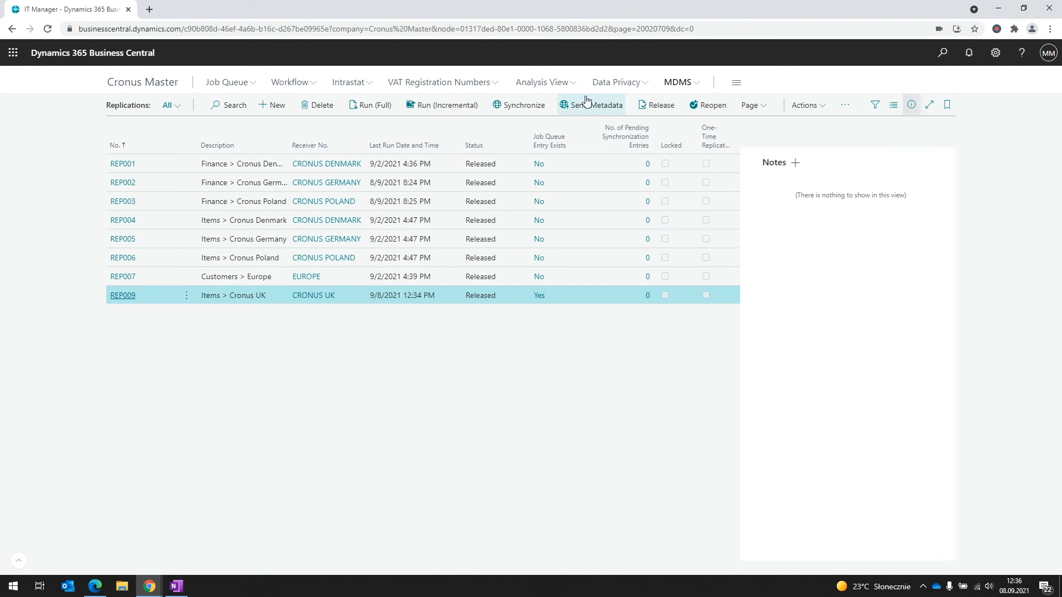
Add table 27, Item, to the Record-Level Active Tables of the MDMS Setup and return to the replications list
click(670, 89)
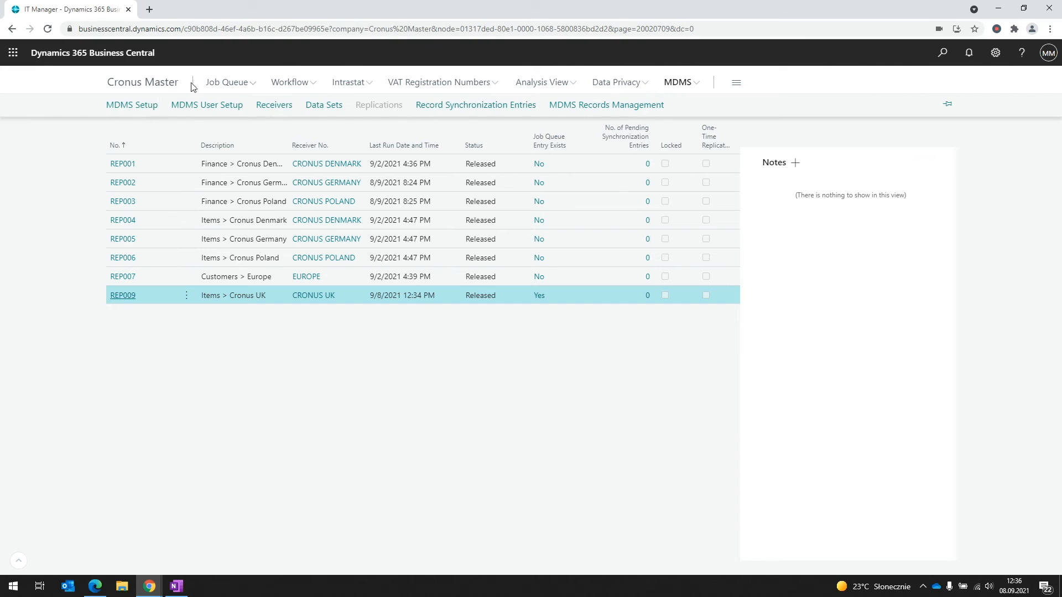
click(151, 108)
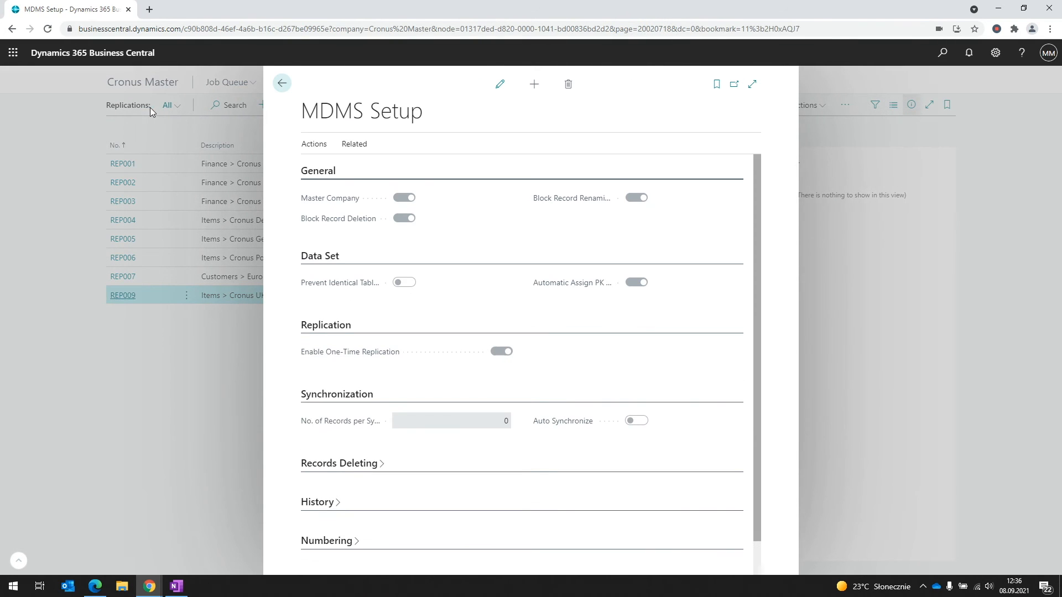
click(349, 148)
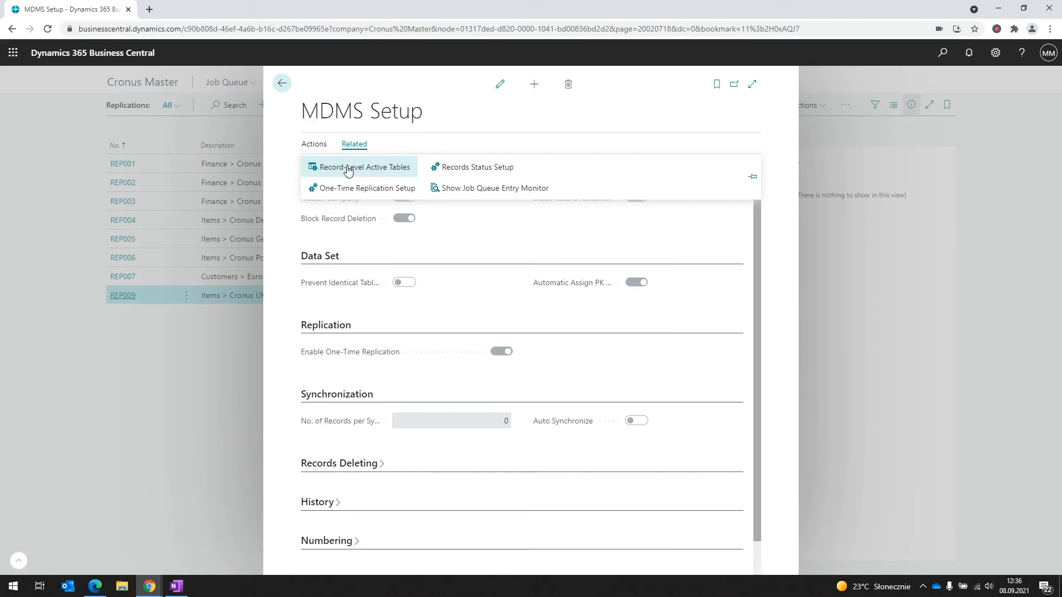
click(349, 168)
text(27)
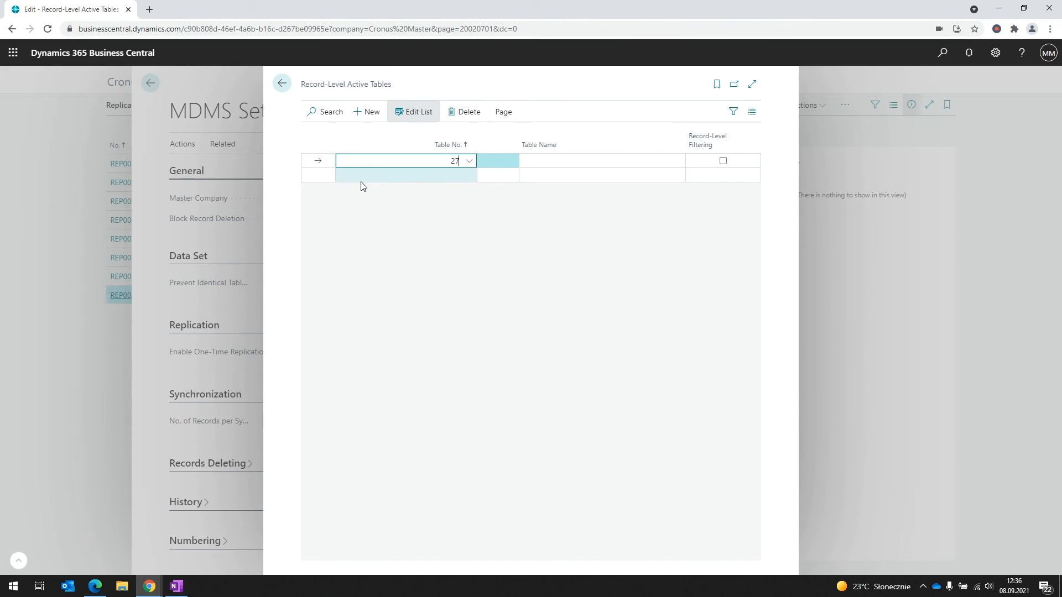
key(Tab)
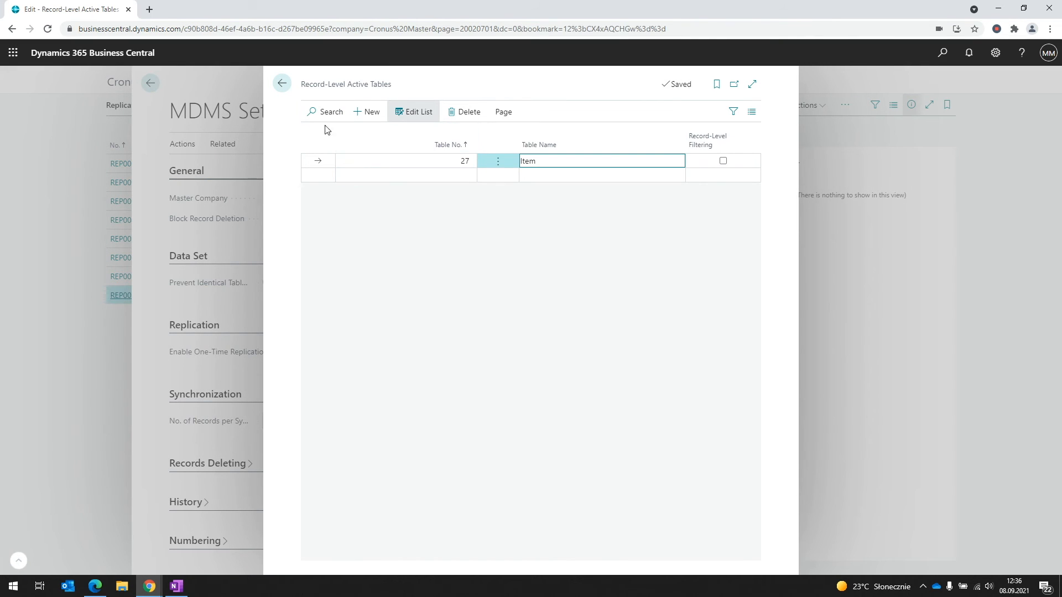
click(283, 89)
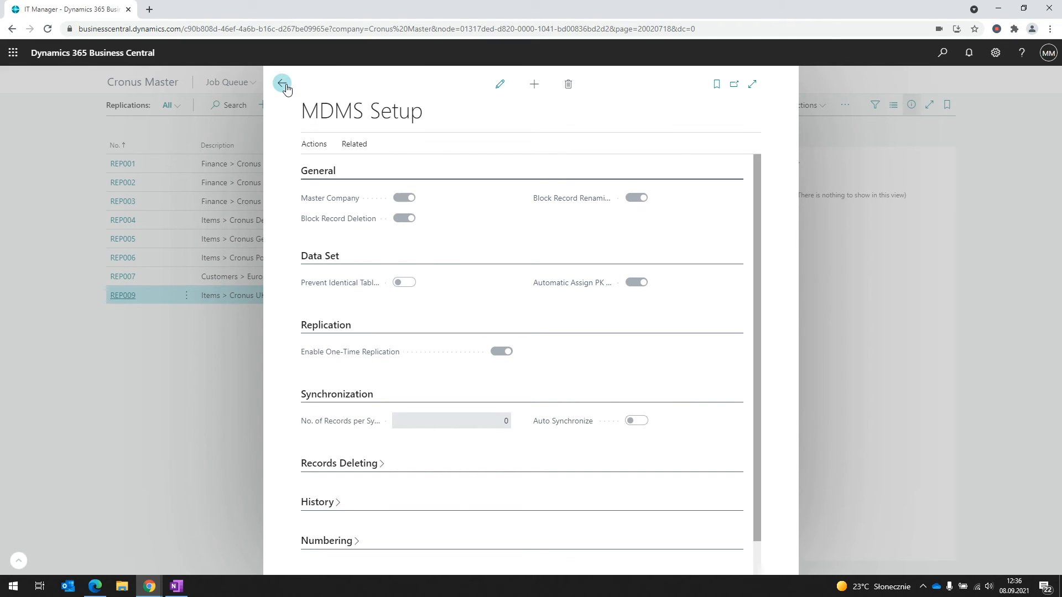
click(282, 83)
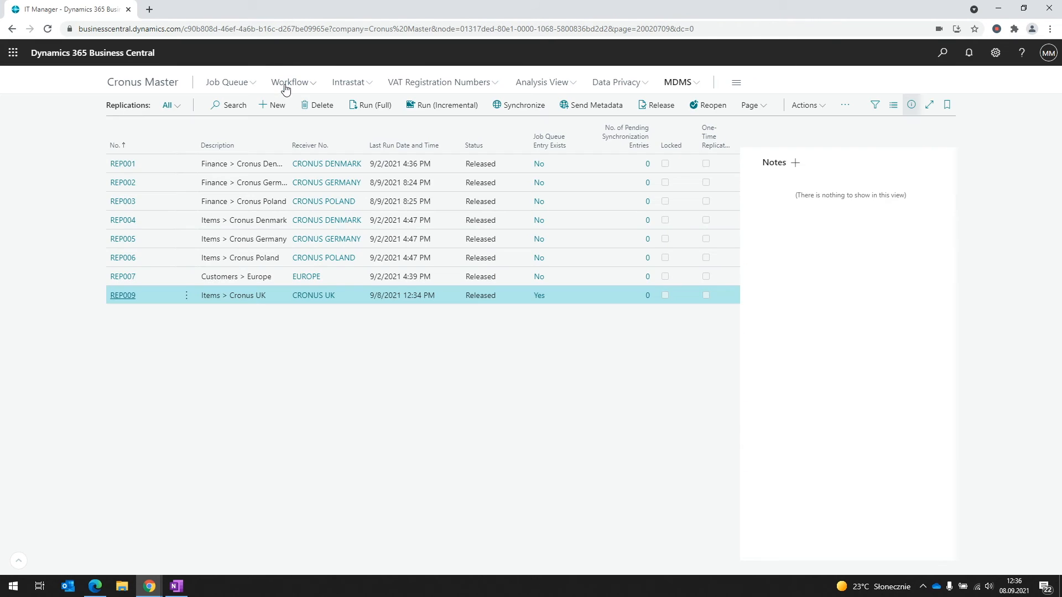
Find the Items list and view the record receivers specified for item 1000
click(941, 54)
text(items)
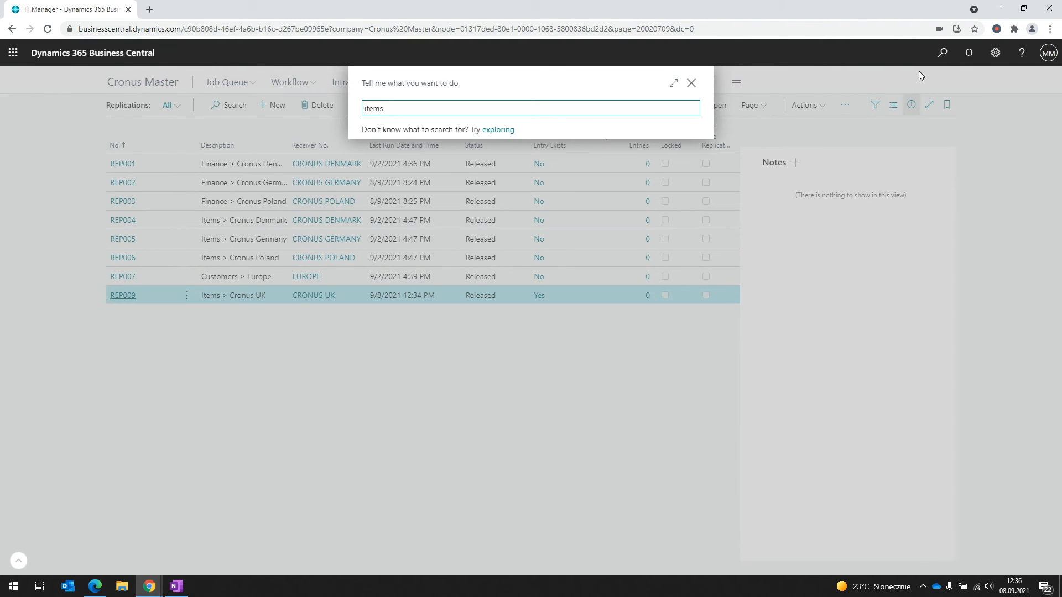
click(480, 155)
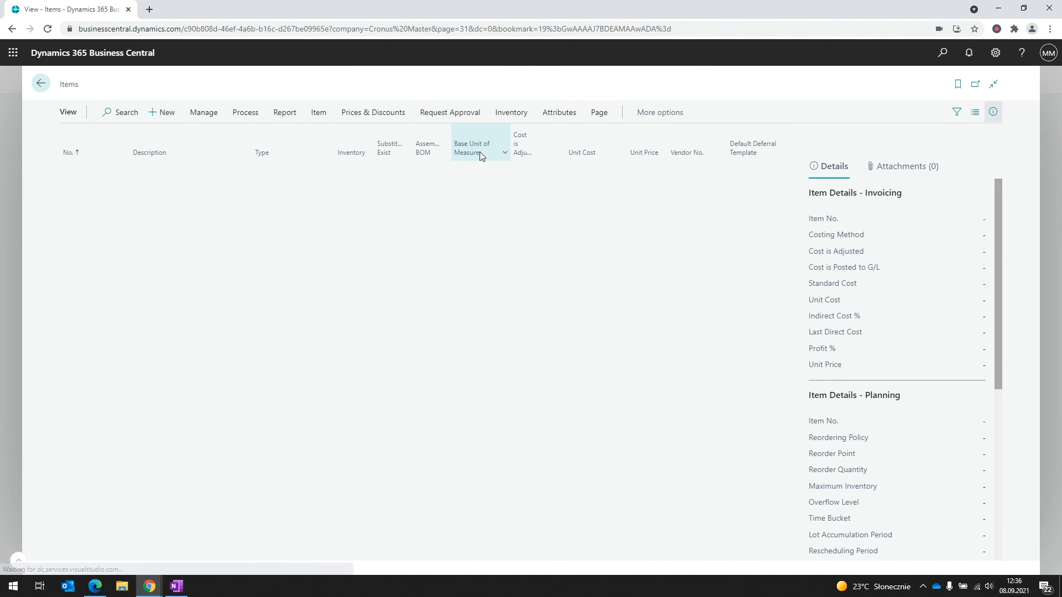
click(641, 112)
click(609, 115)
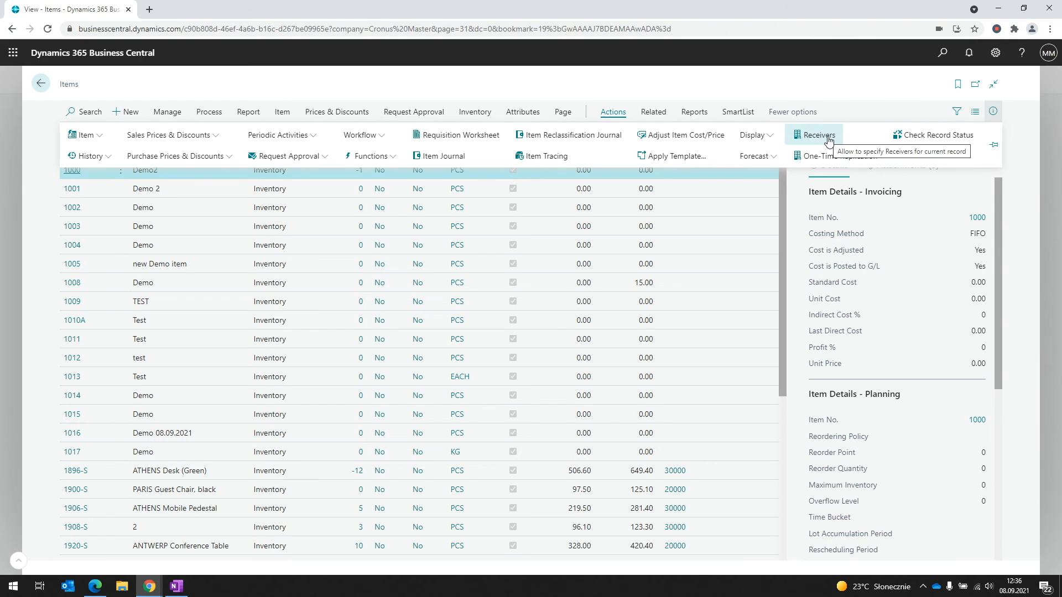
click(829, 140)
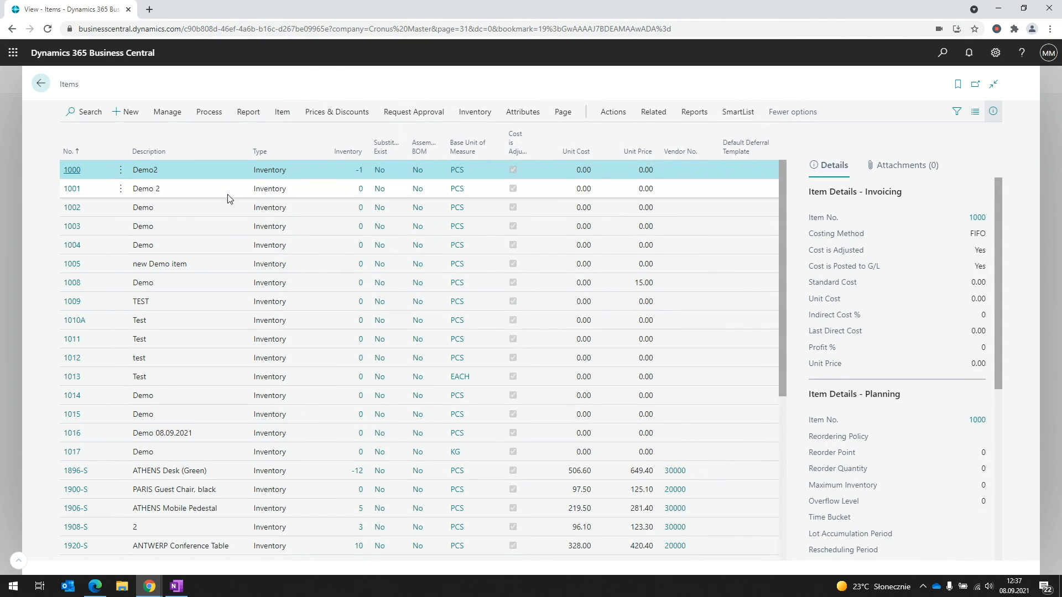
View the record receivers specified for item 1001
click(230, 194)
click(770, 112)
click(612, 112)
click(618, 114)
click(816, 143)
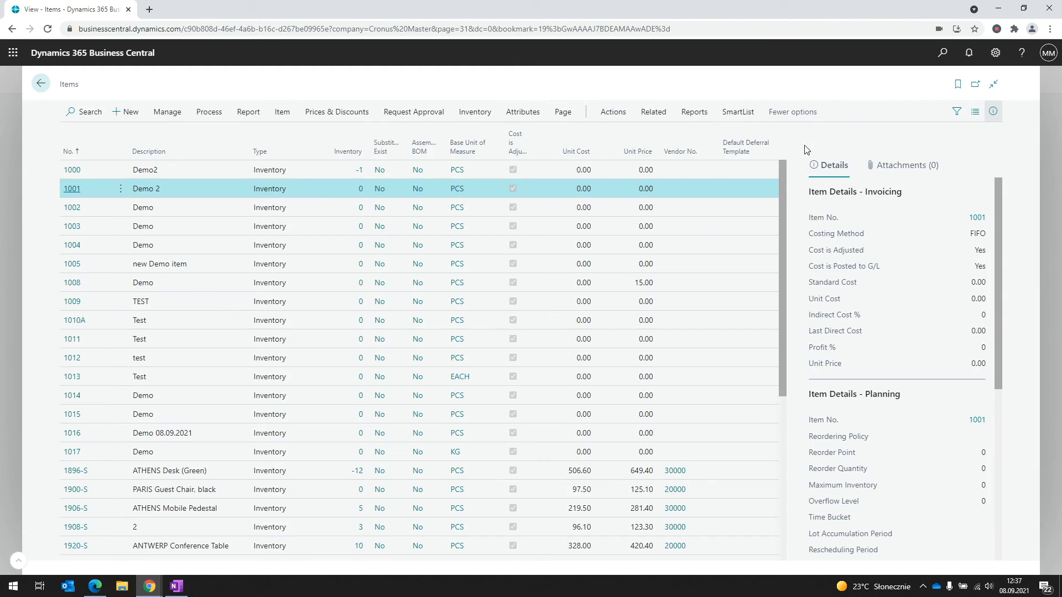
key(Escape)
Check which receivers item 1002 is replicated to, and return to the replications list
click(208, 211)
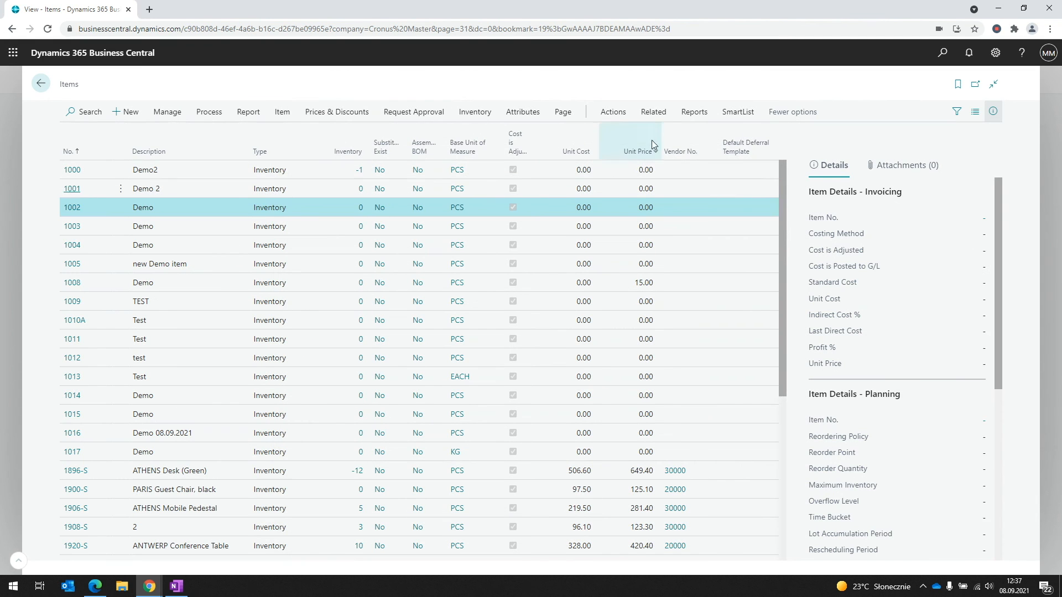
click(615, 113)
click(804, 136)
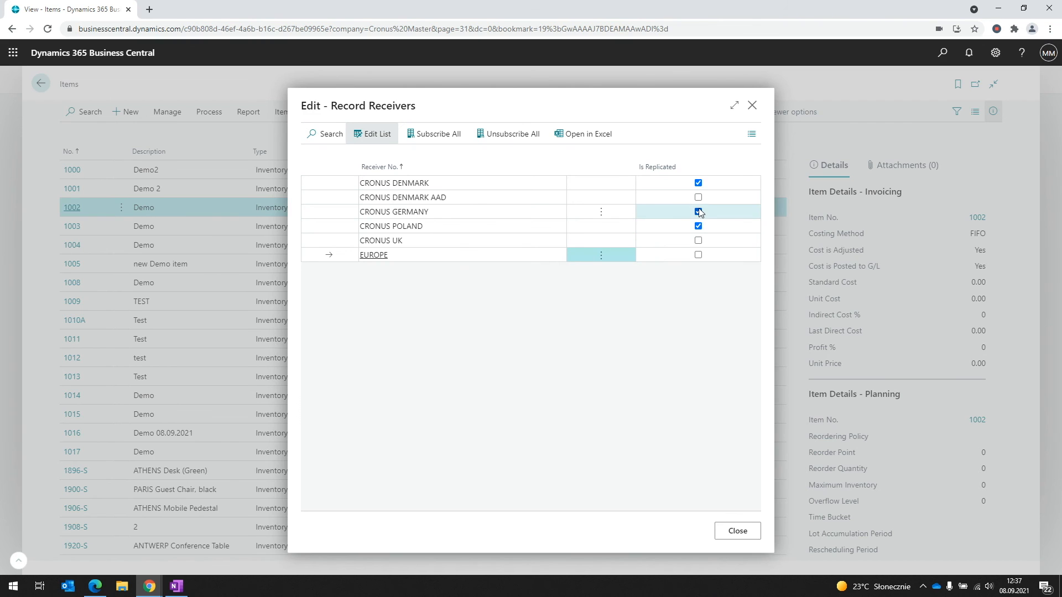
key(Escape)
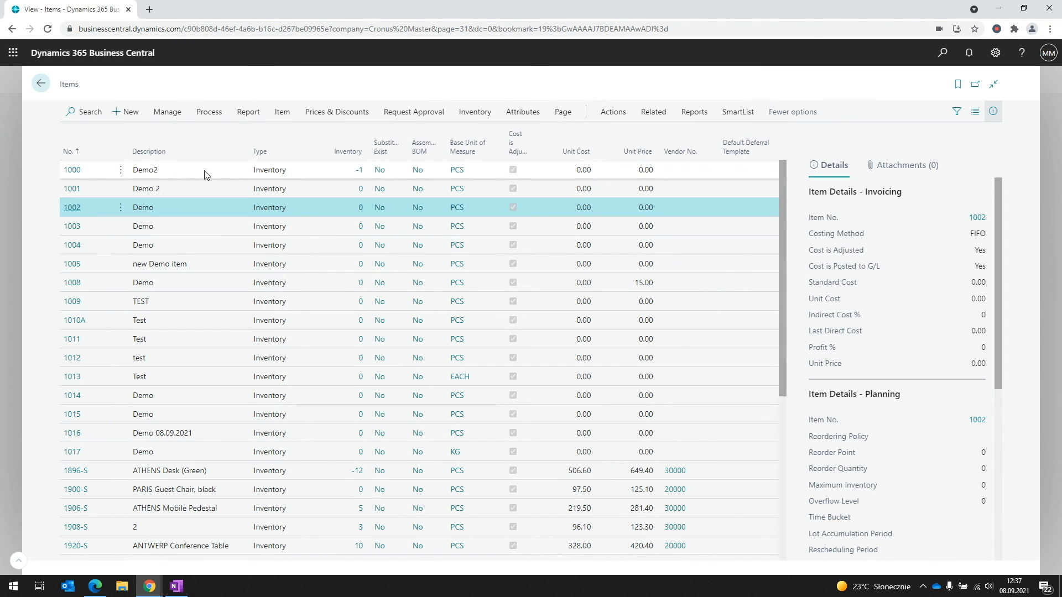
click(204, 172)
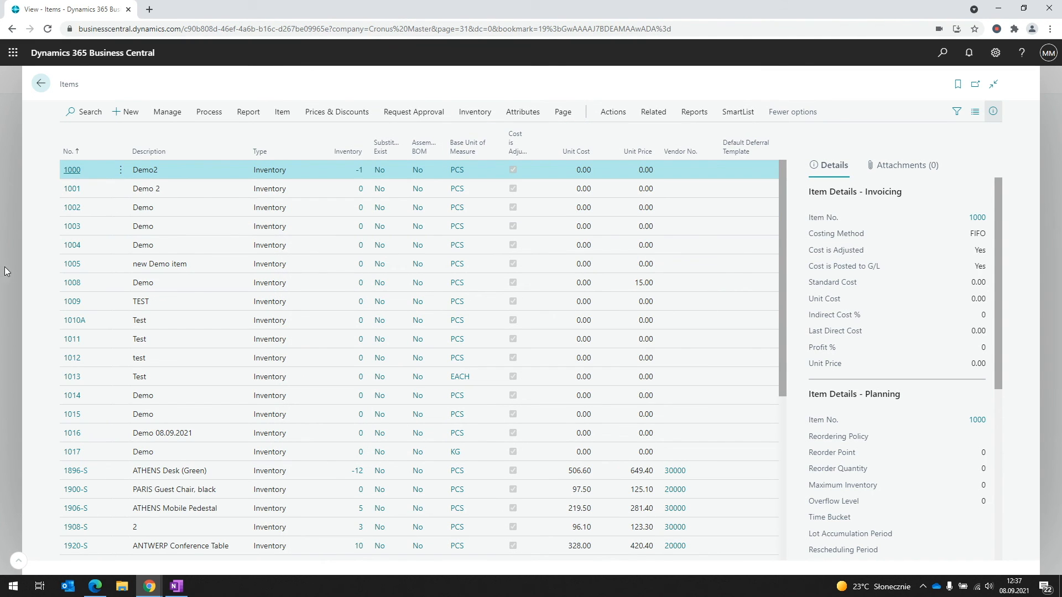
key(Escape)
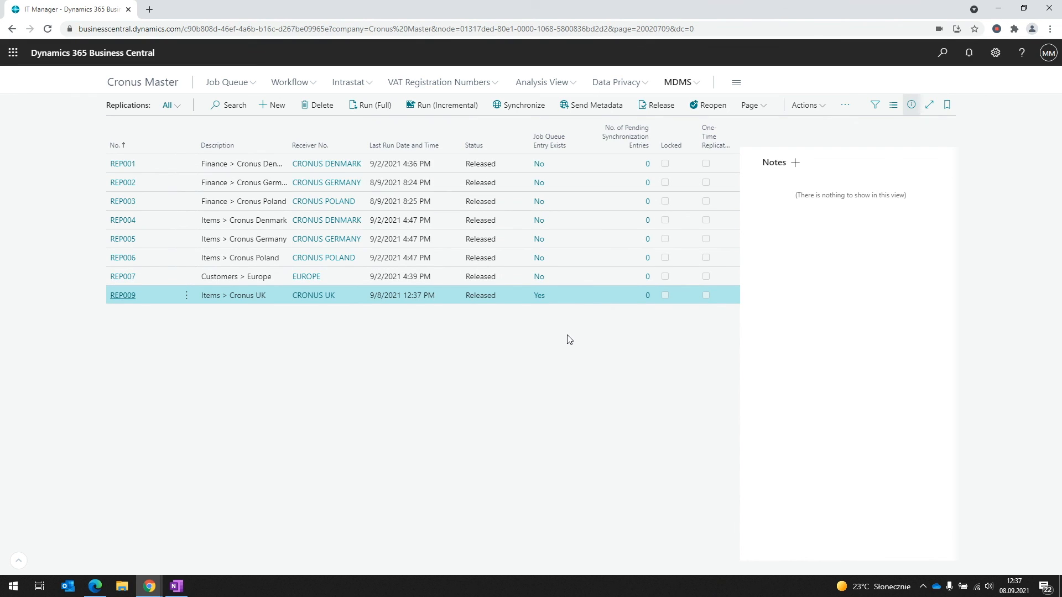
In the Items list, mark item 1000 as replicated to the receiver CRONUS UK and return to the replications
click(942, 52)
text(items)
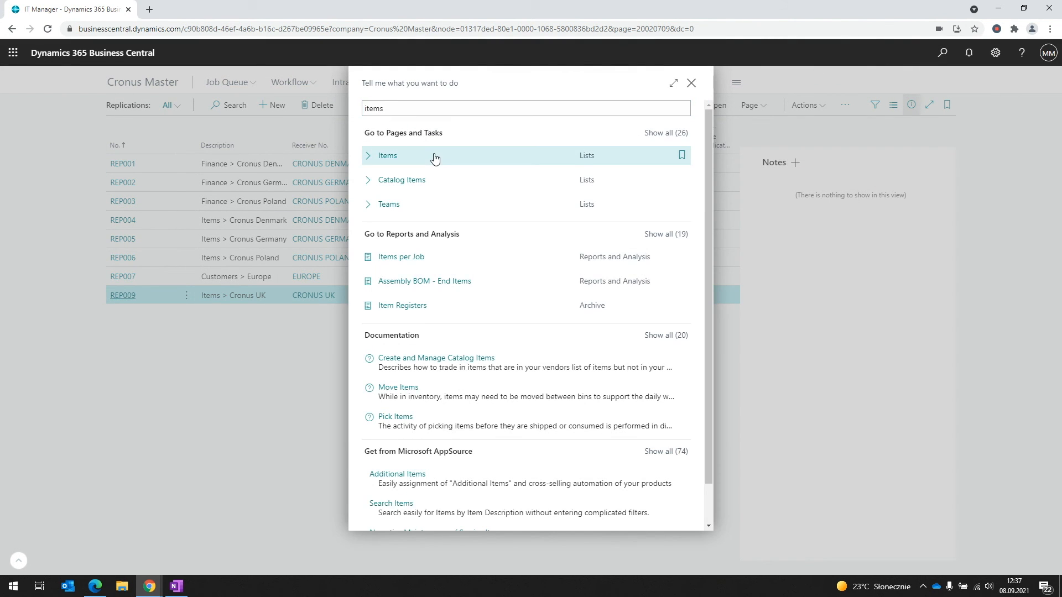
click(435, 157)
click(617, 117)
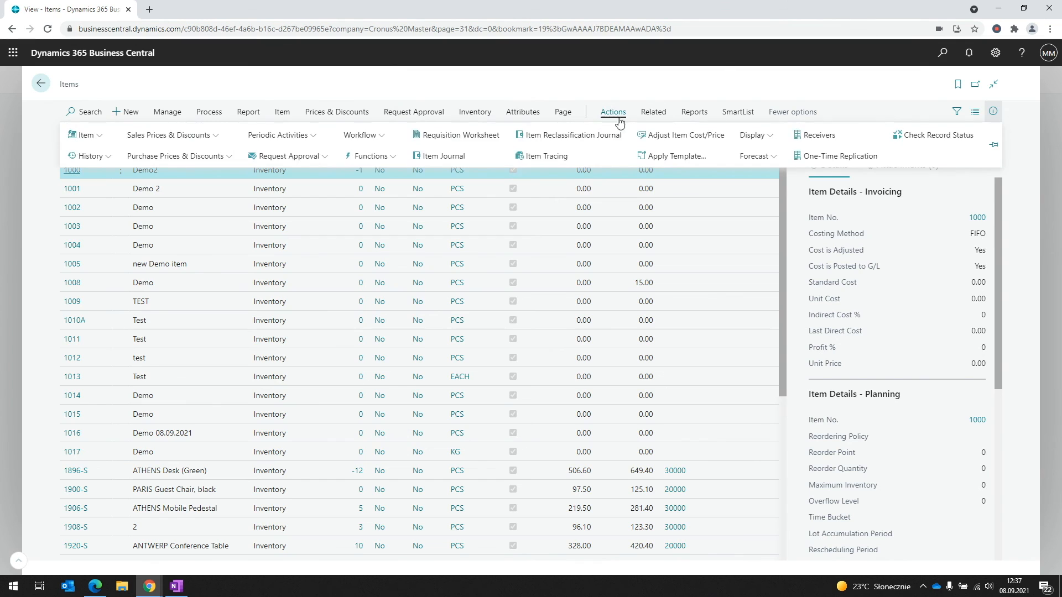
click(813, 135)
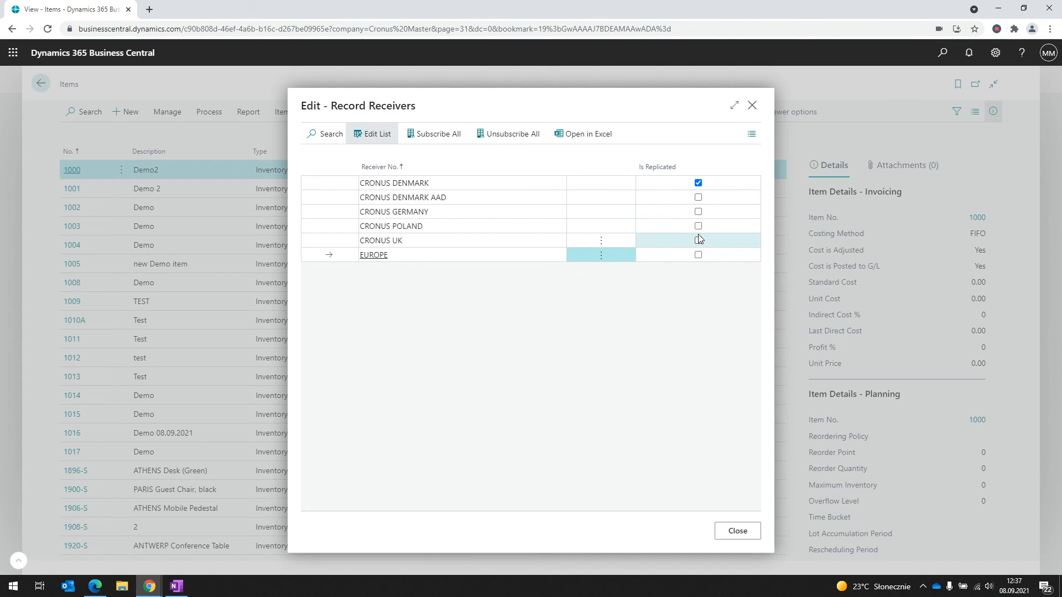
click(698, 244)
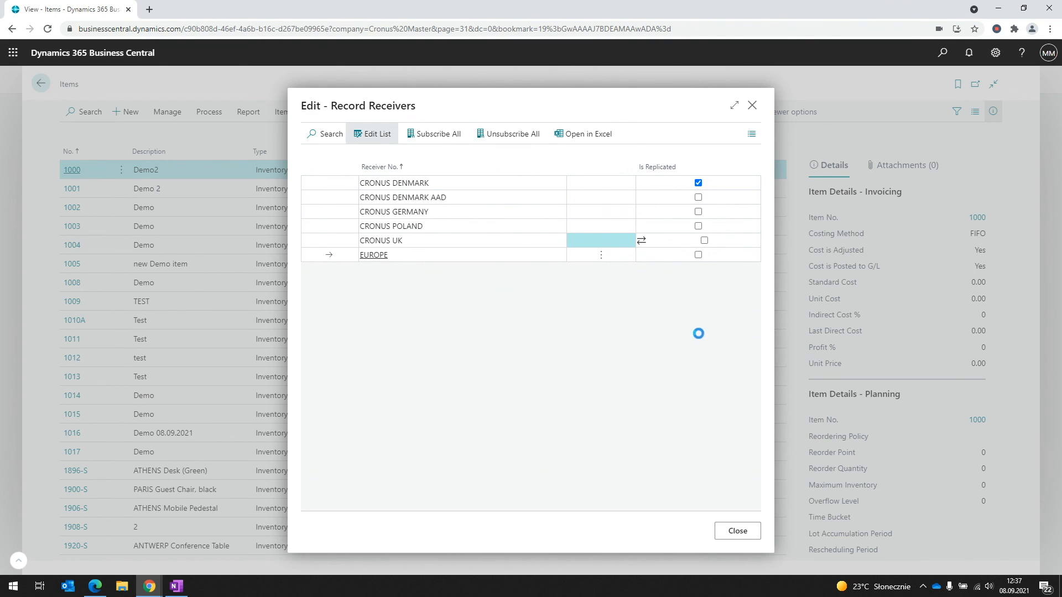
click(733, 536)
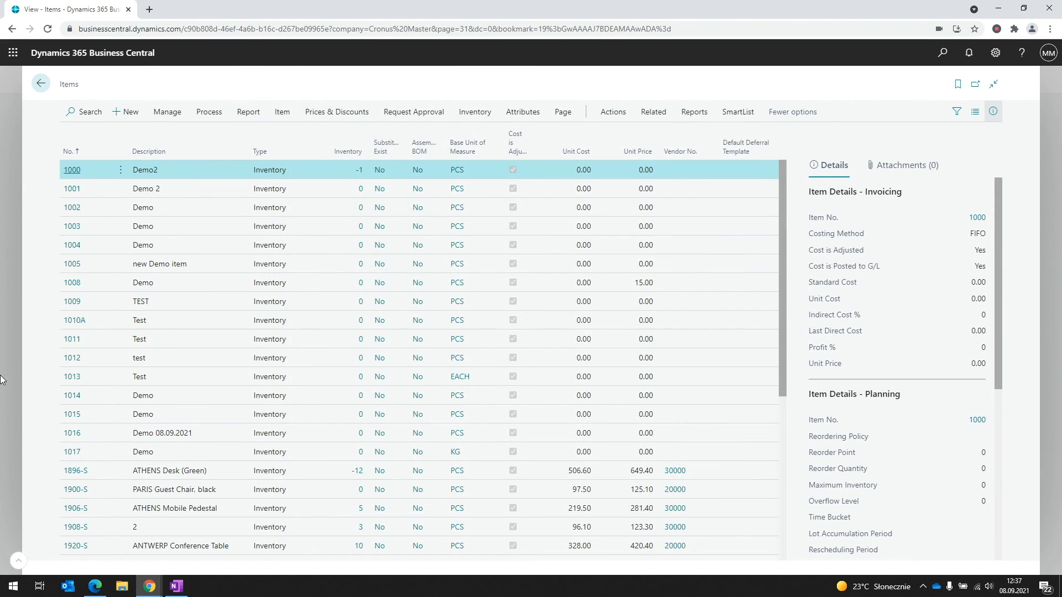
click(3, 378)
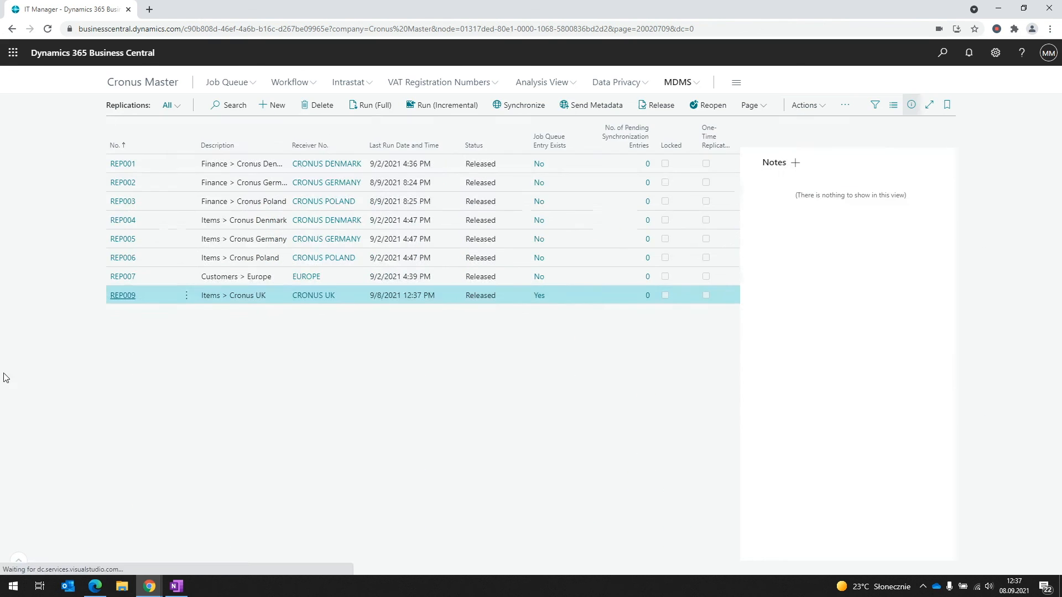
Run REP009 in full and examine its pending record synchronization entries for the item and its units of measure
click(369, 110)
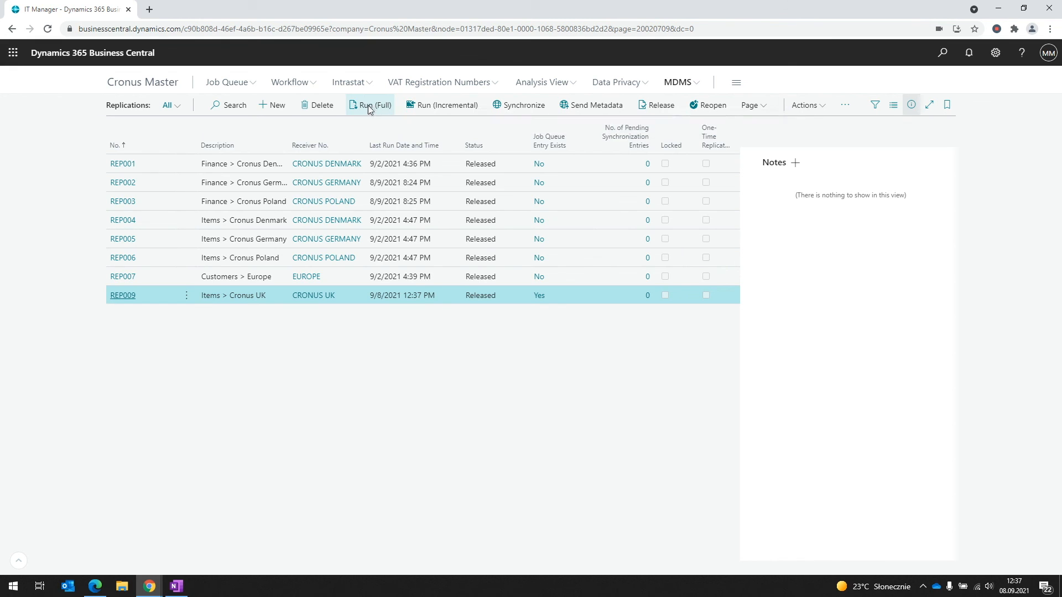
click(646, 298)
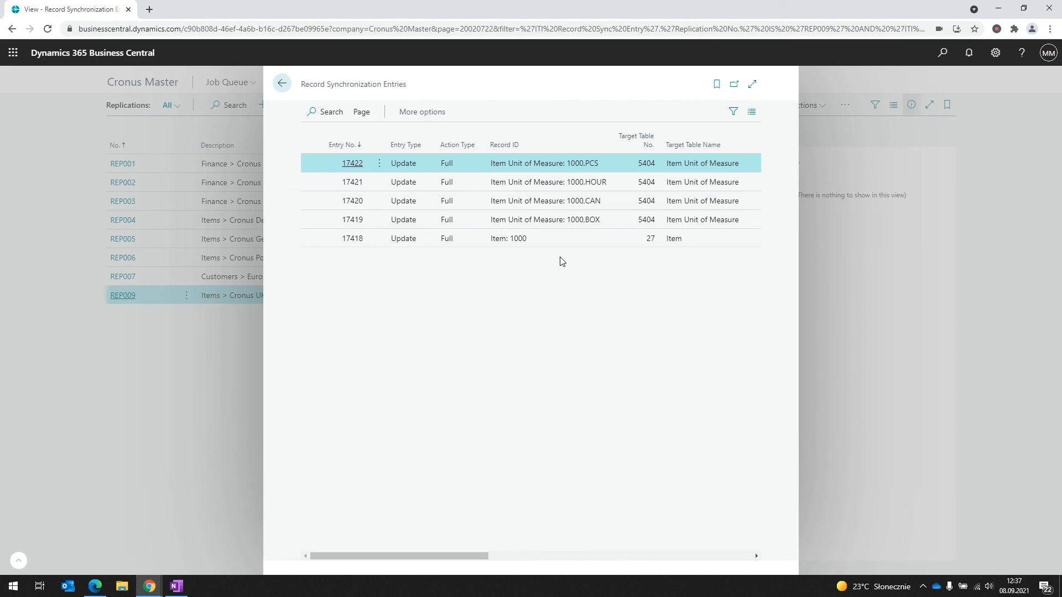
click(523, 242)
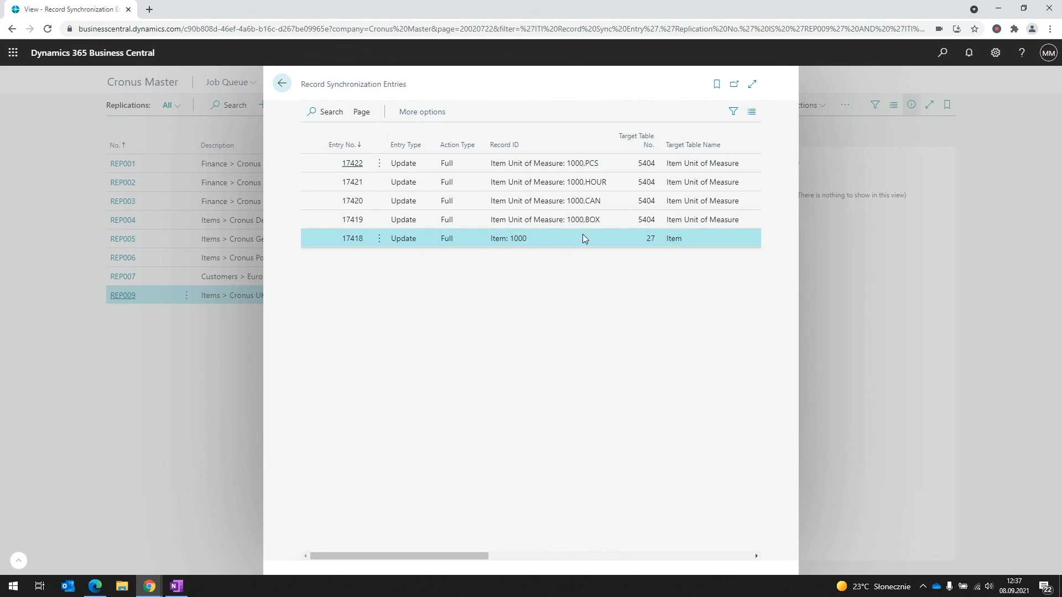
click(584, 219)
click(584, 200)
click(584, 186)
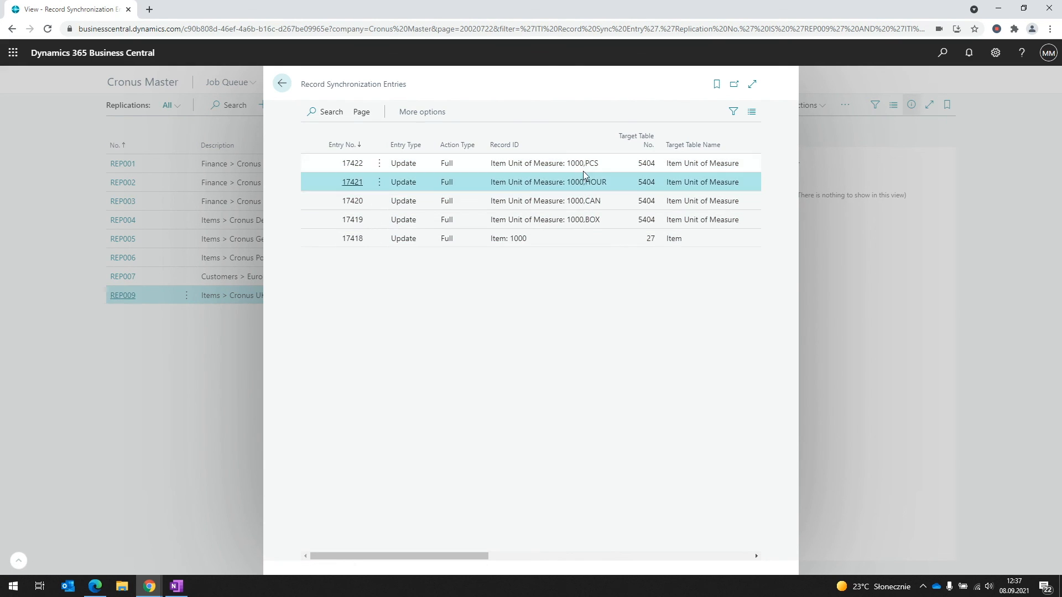
click(583, 170)
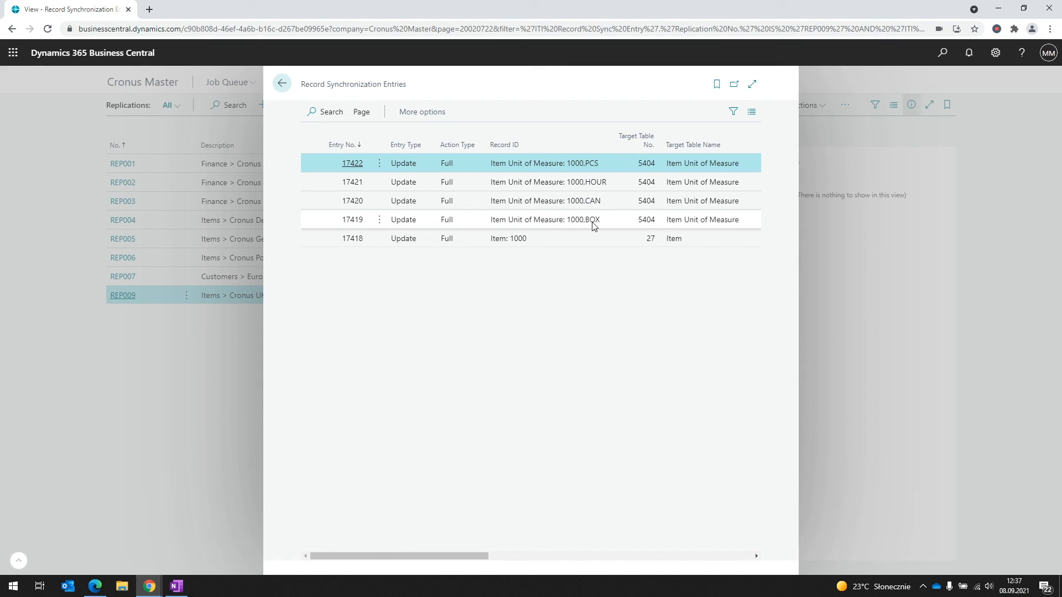